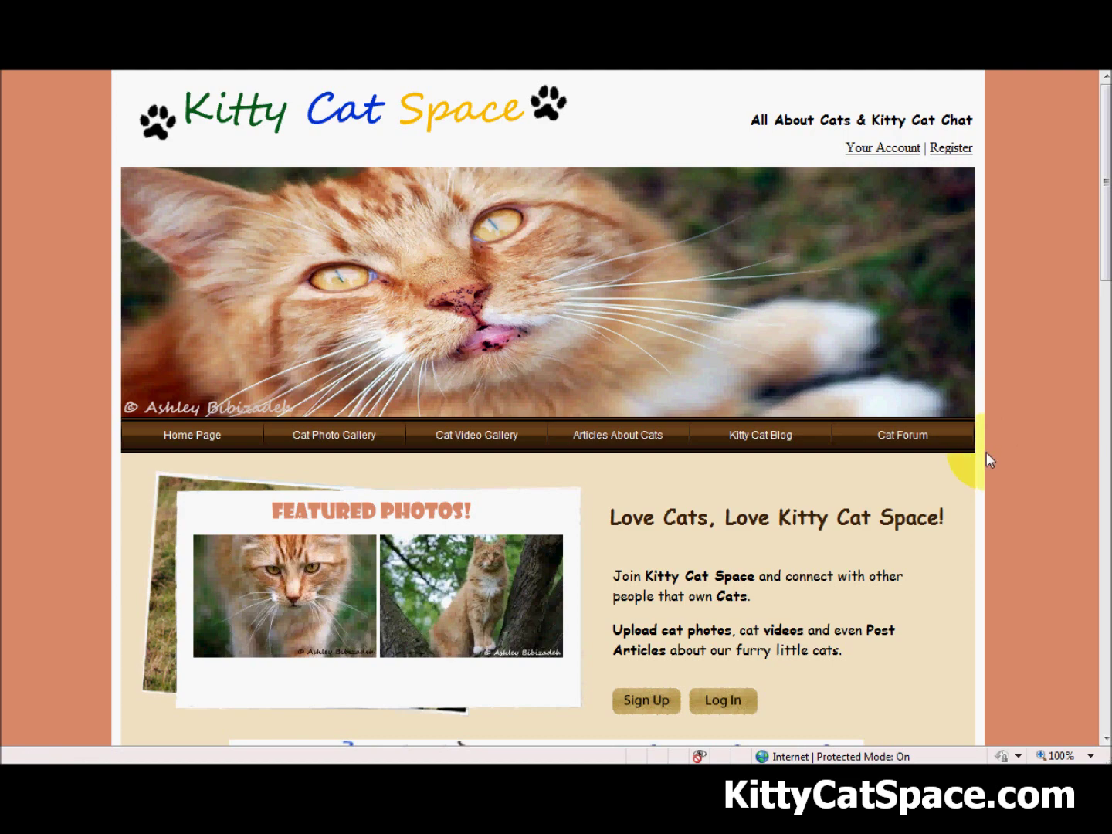
pyautogui.scroll(-5, 988, 459)
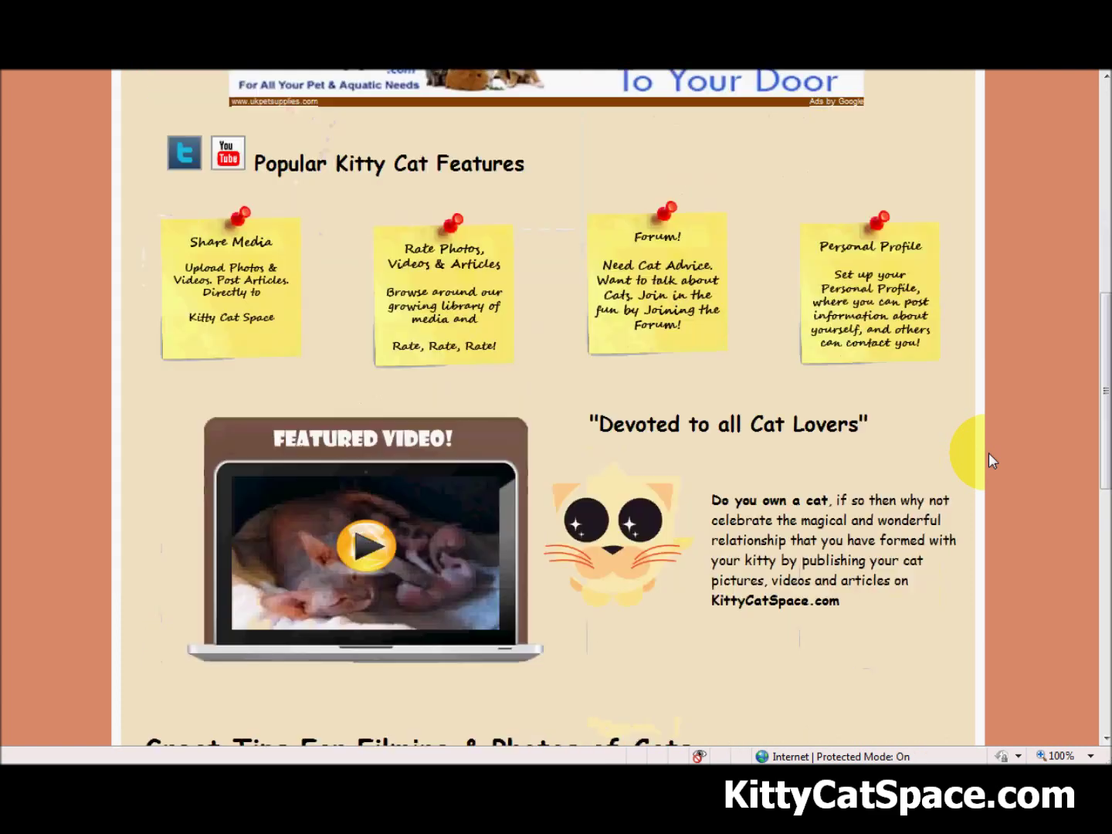
pyautogui.scroll(9, 999, 564)
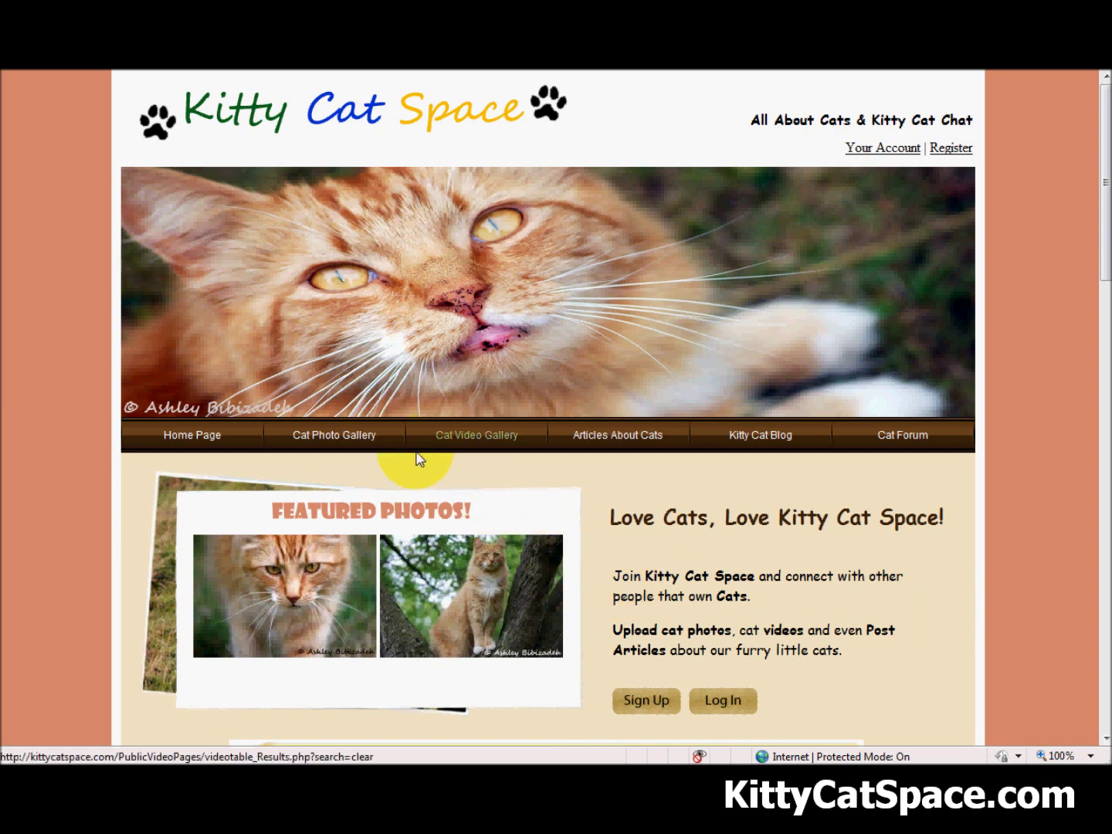
# Browse the Cat Photo Gallery to 'Maine Coon Cat - Eye Of The Cat', then open its poster's profile
pyautogui.click(319, 447)
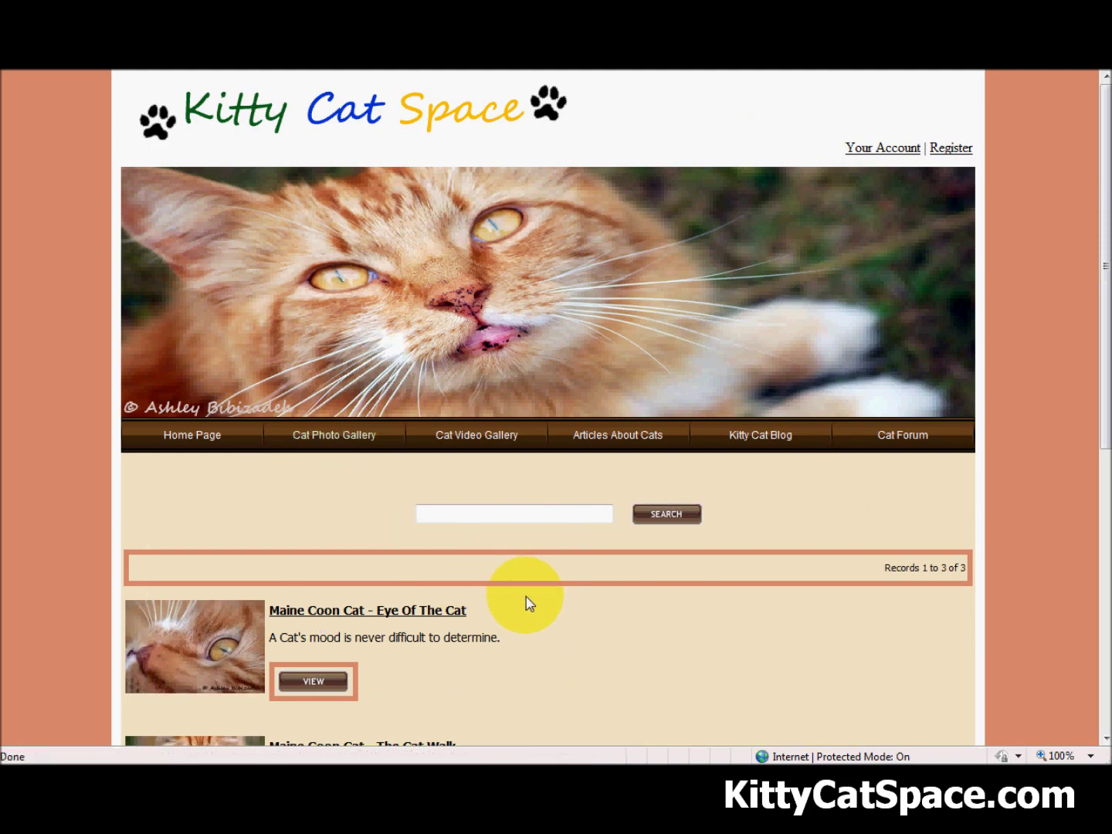
pyautogui.scroll(-3, 527, 595)
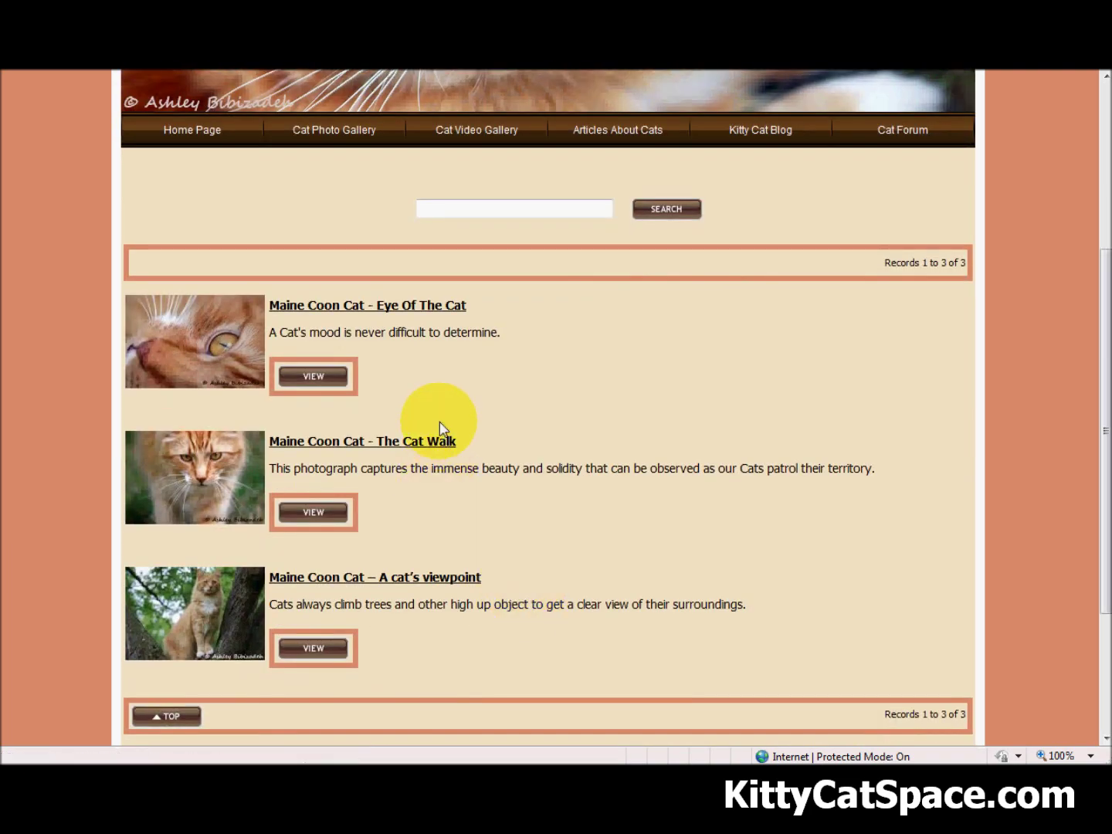
pyautogui.click(210, 360)
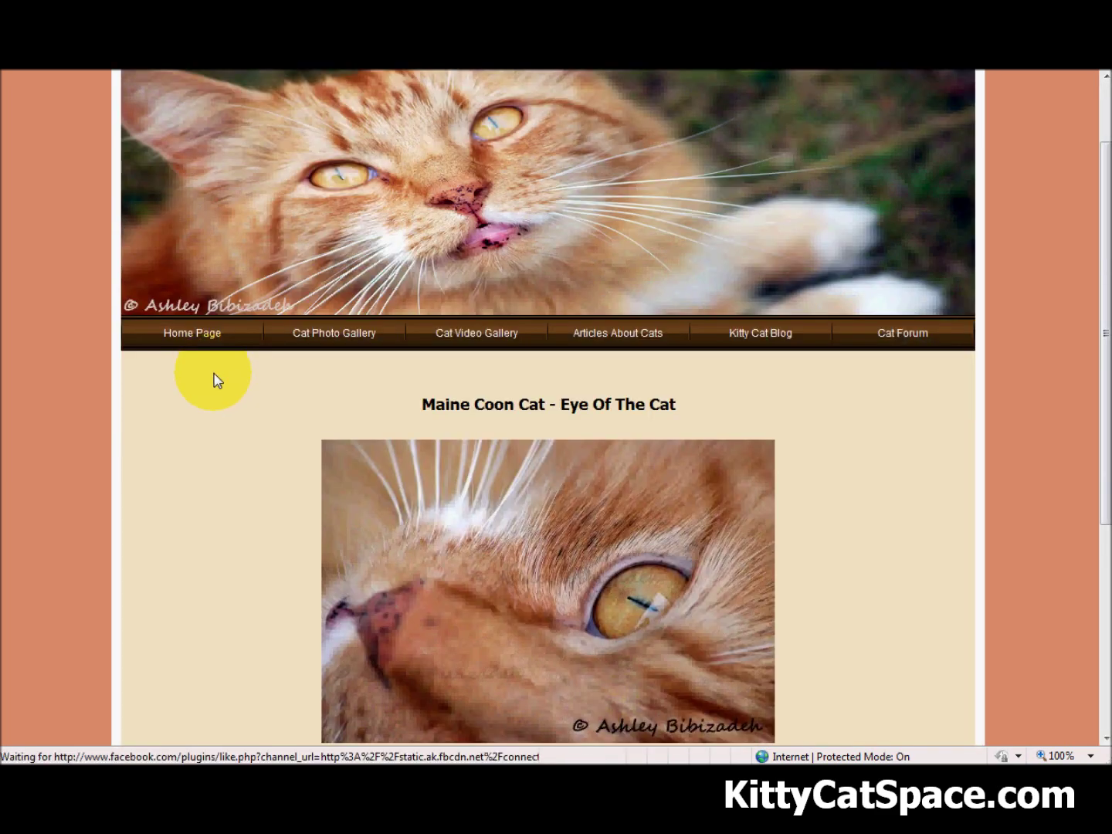
pyautogui.scroll(-2, 213, 373)
pyautogui.scroll(-2, 214, 379)
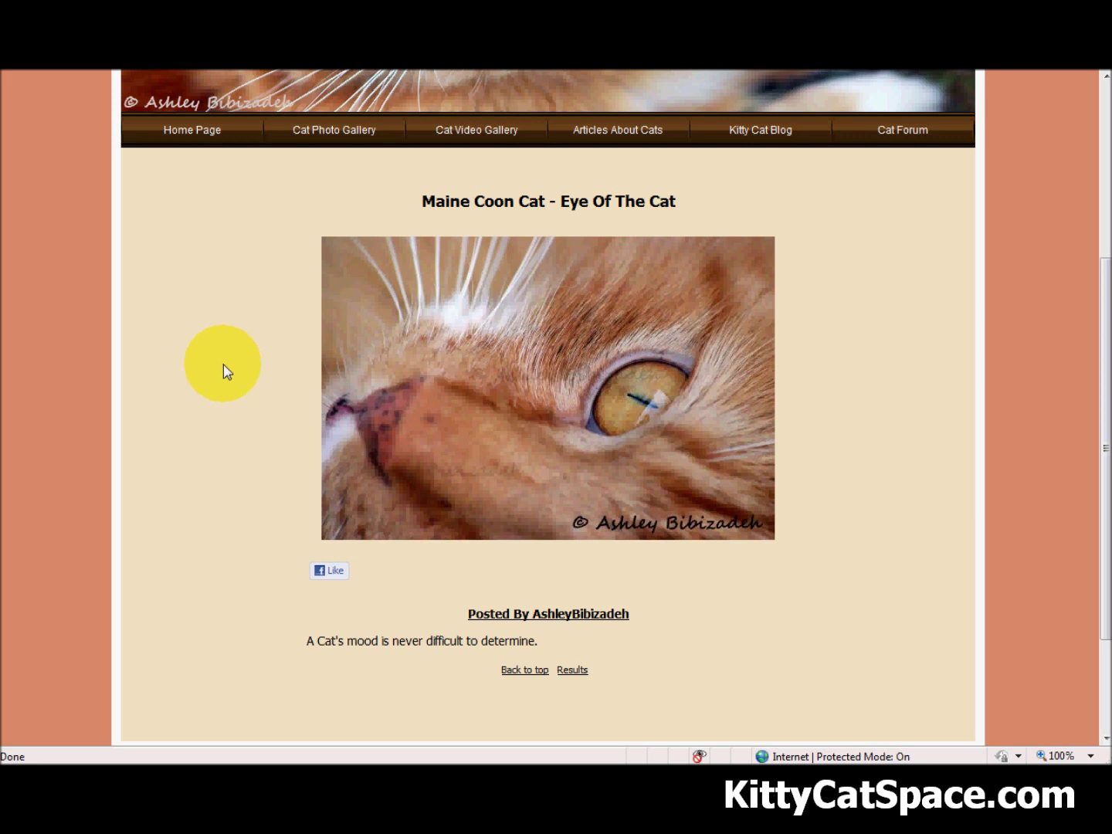
pyautogui.click(492, 616)
pyautogui.scroll(-1, 491, 625)
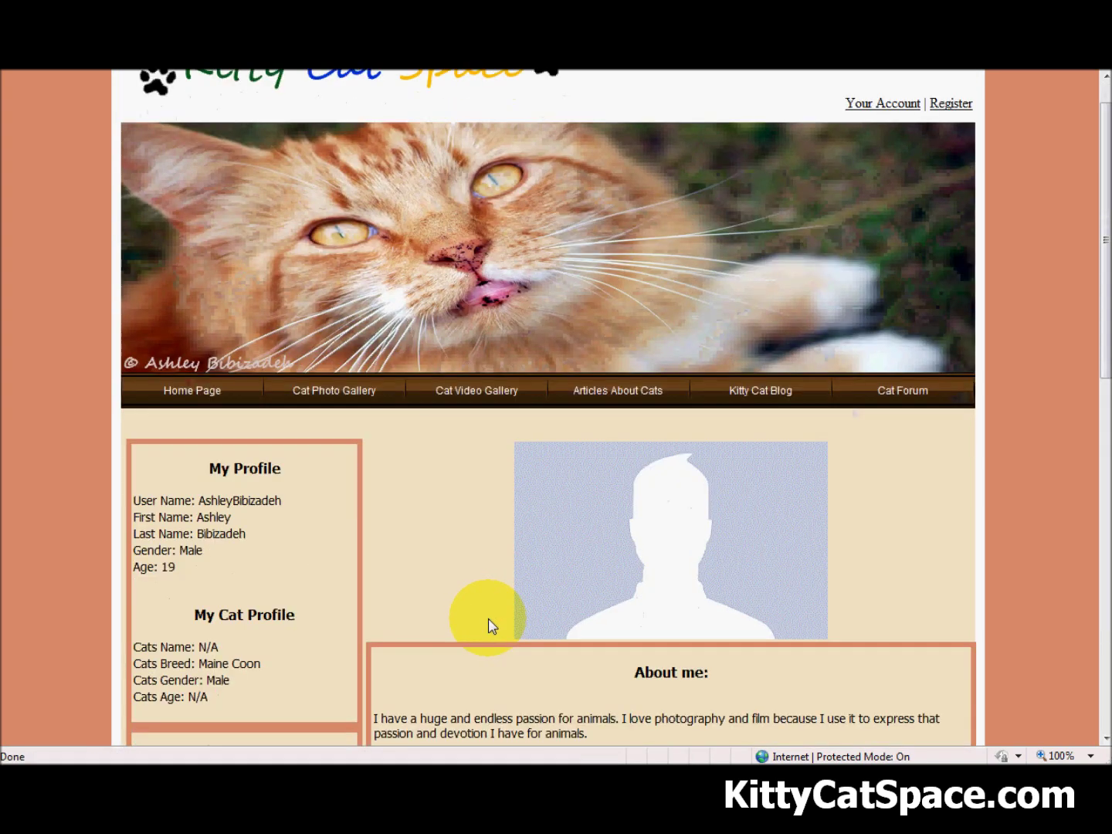
pyautogui.scroll(-2, 490, 626)
pyautogui.scroll(-1, 489, 623)
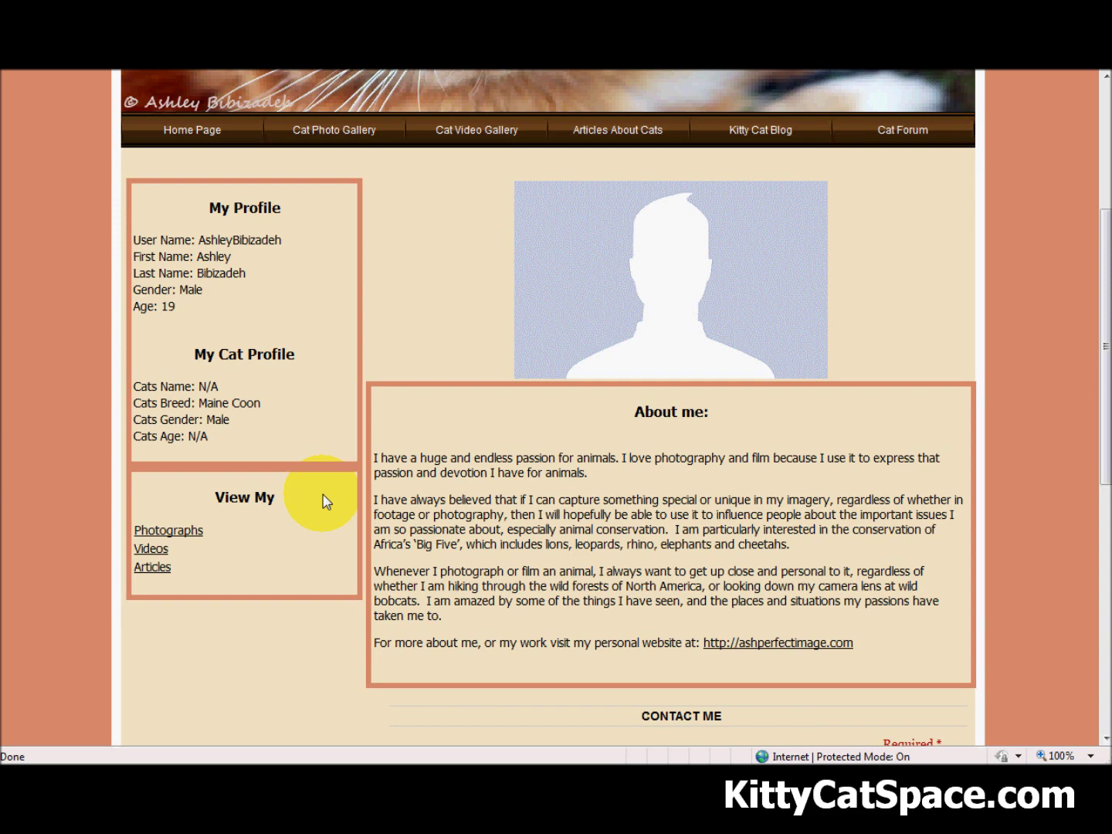
pyautogui.scroll(-2, 324, 503)
pyautogui.scroll(-5, 318, 497)
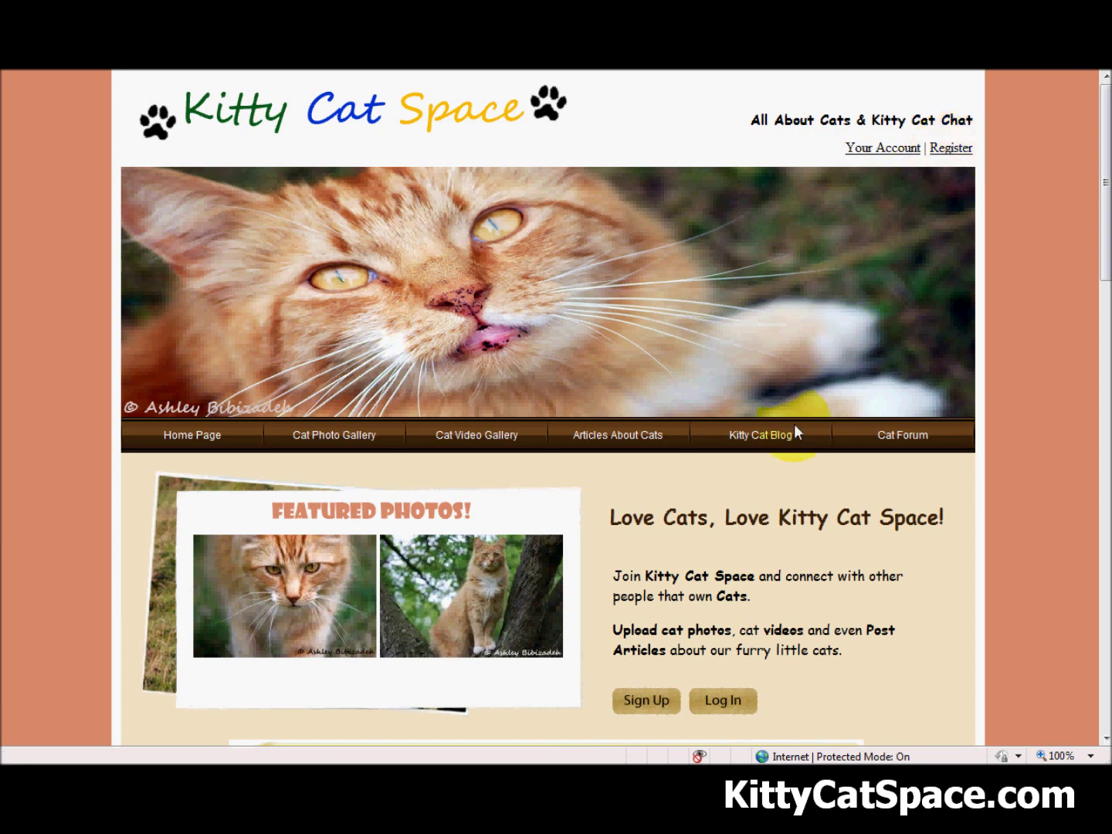
# Start Sign Up registration, then switch to the Log In page instead
pyautogui.click(648, 708)
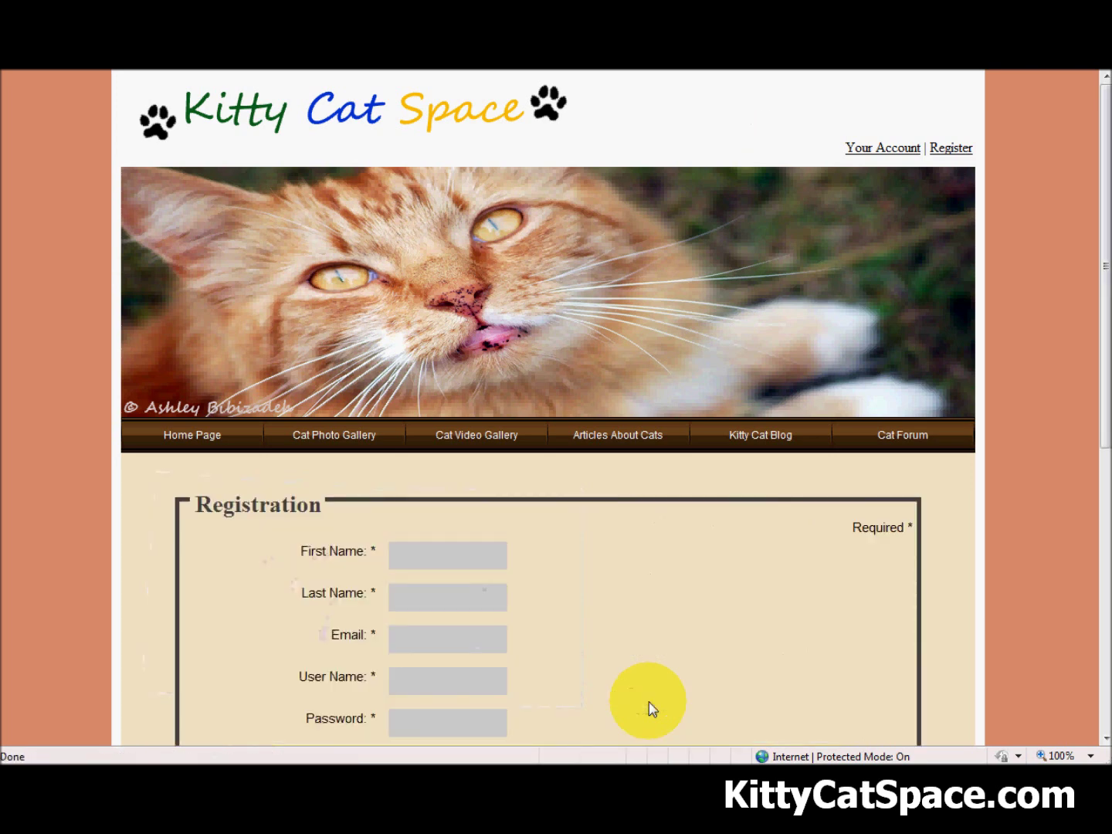
pyautogui.scroll(-1, 660, 682)
pyautogui.scroll(-1, 661, 678)
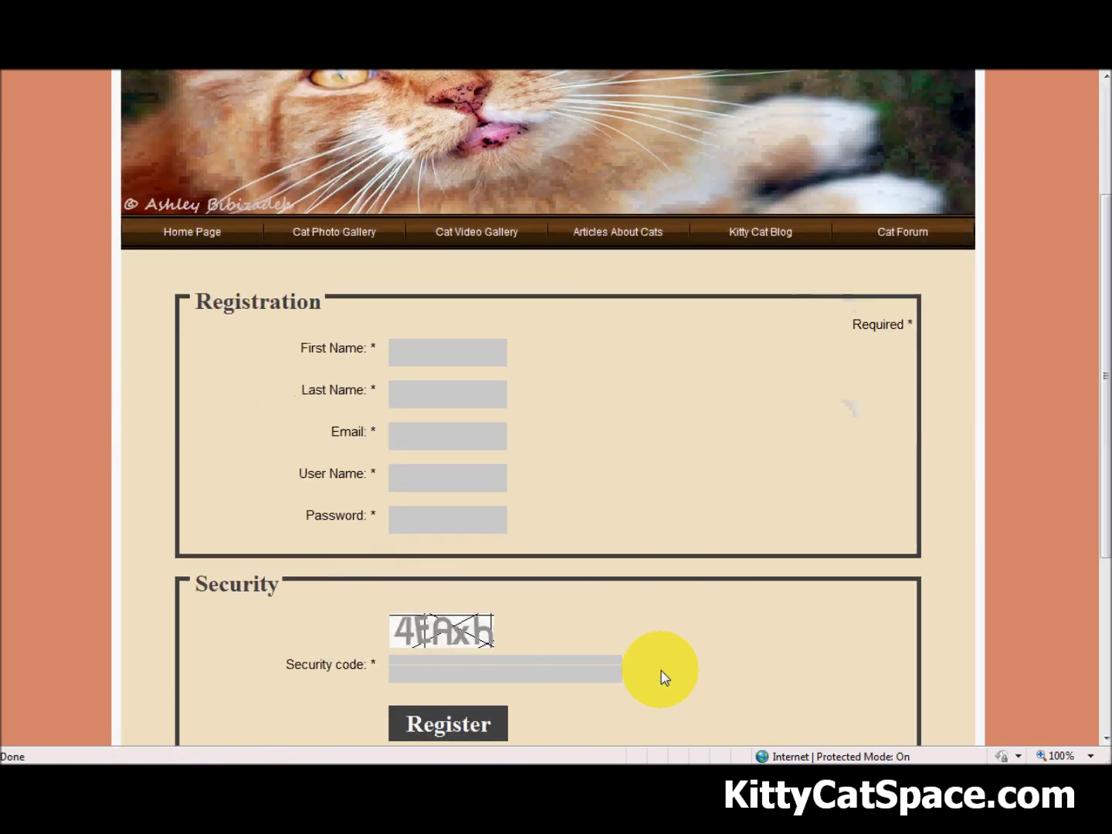
pyautogui.scroll(-1, 662, 671)
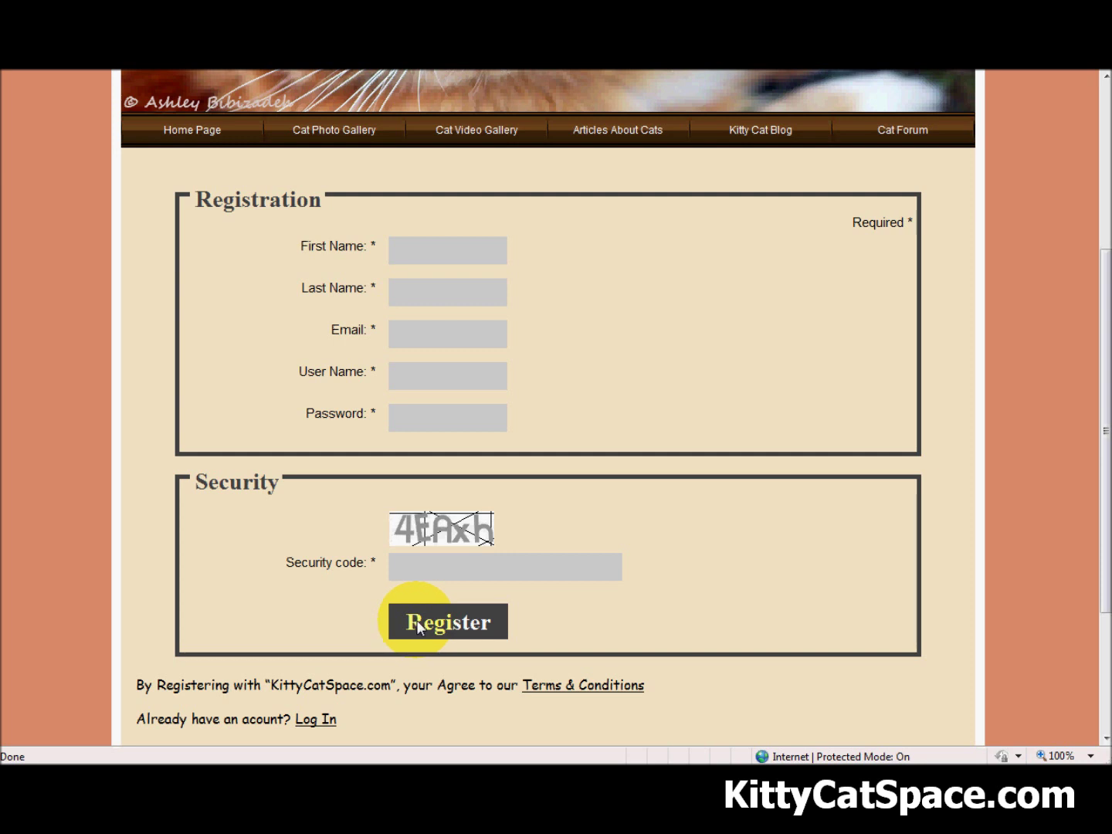
pyautogui.click(317, 721)
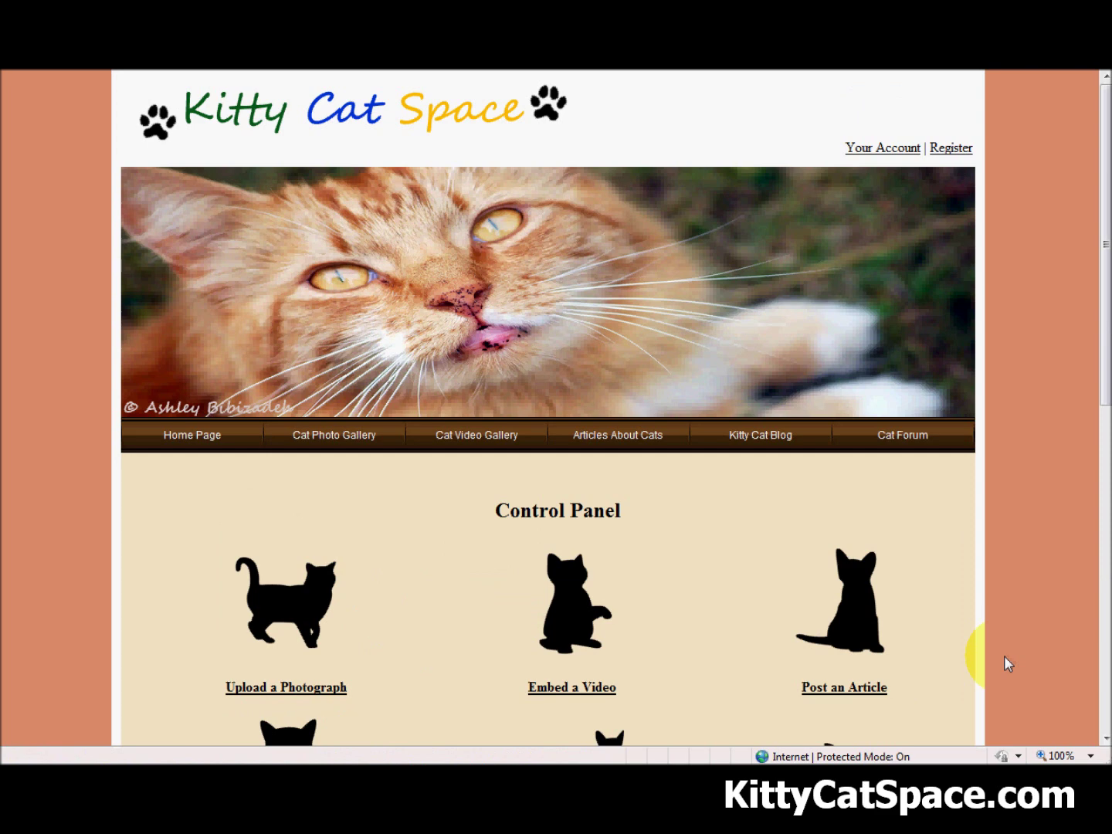
pyautogui.scroll(-3, 1004, 656)
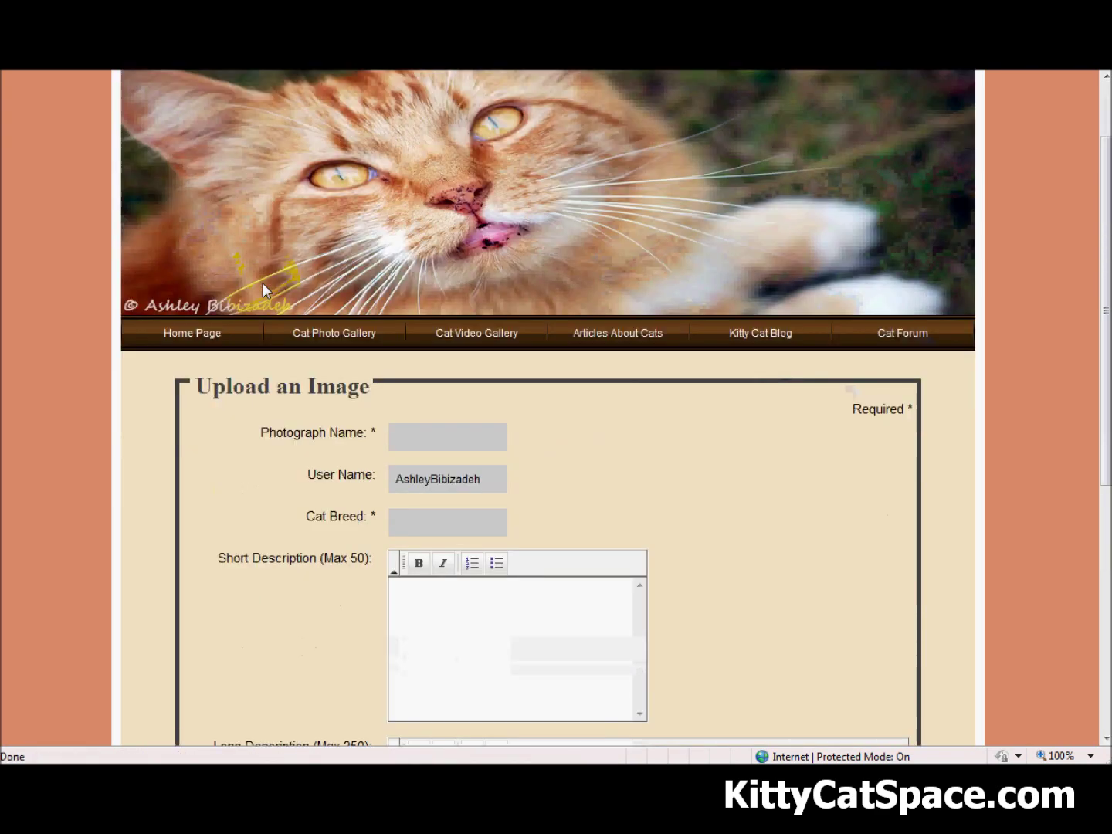
pyautogui.scroll(-2, 263, 282)
pyautogui.scroll(-1, 267, 291)
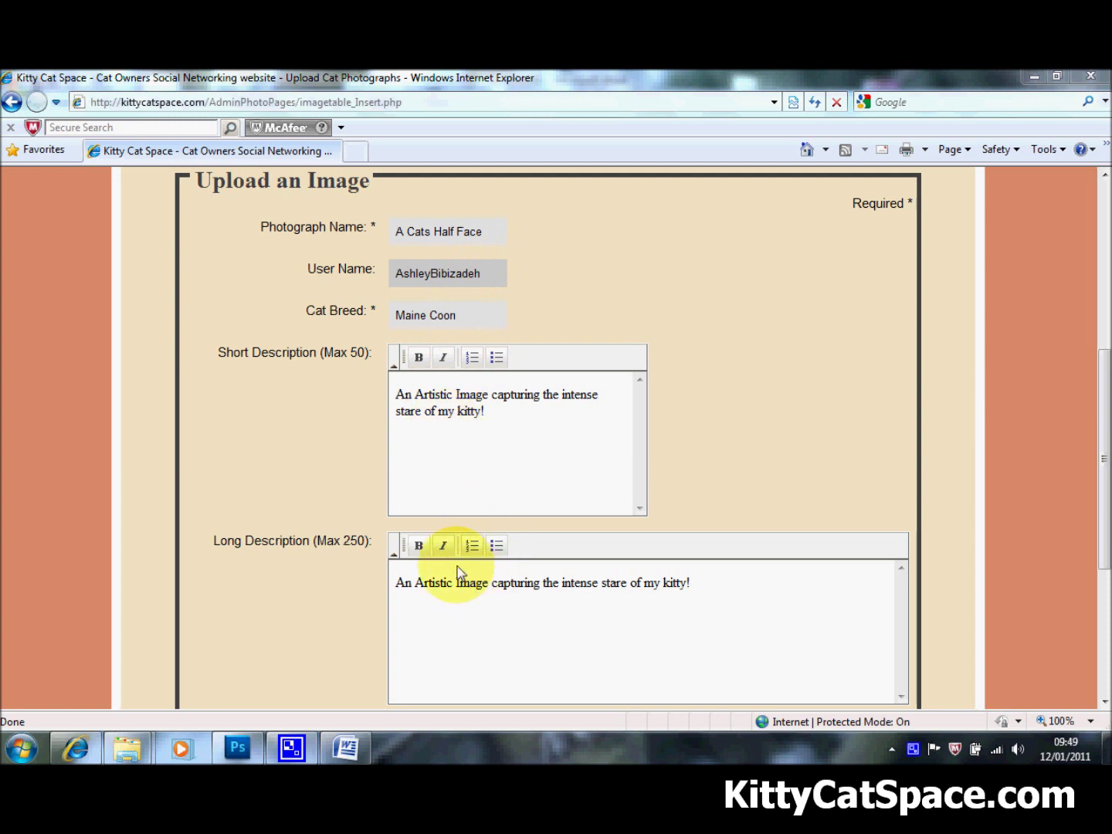
pyautogui.scroll(-2, 465, 574)
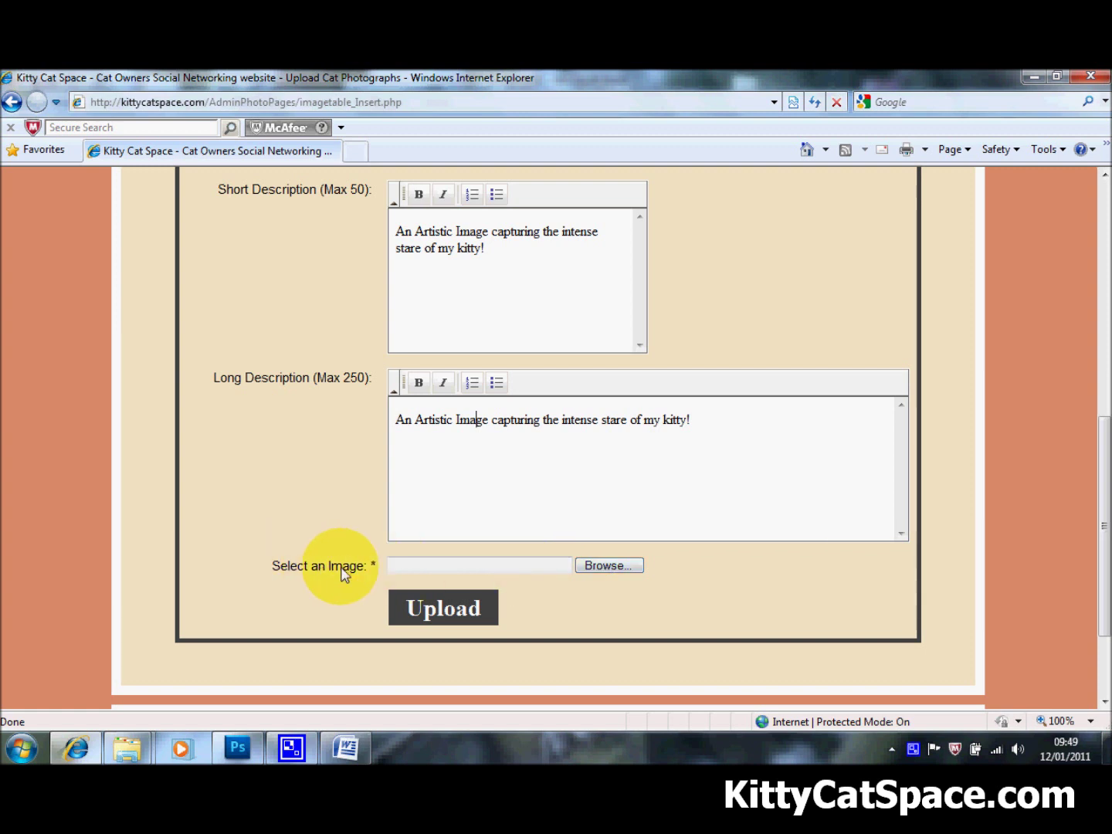
# Attach the CatHalf_Face JPEG from Documents' 'Upload To Kitty Cat Space' folder to the image field
pyautogui.click(596, 569)
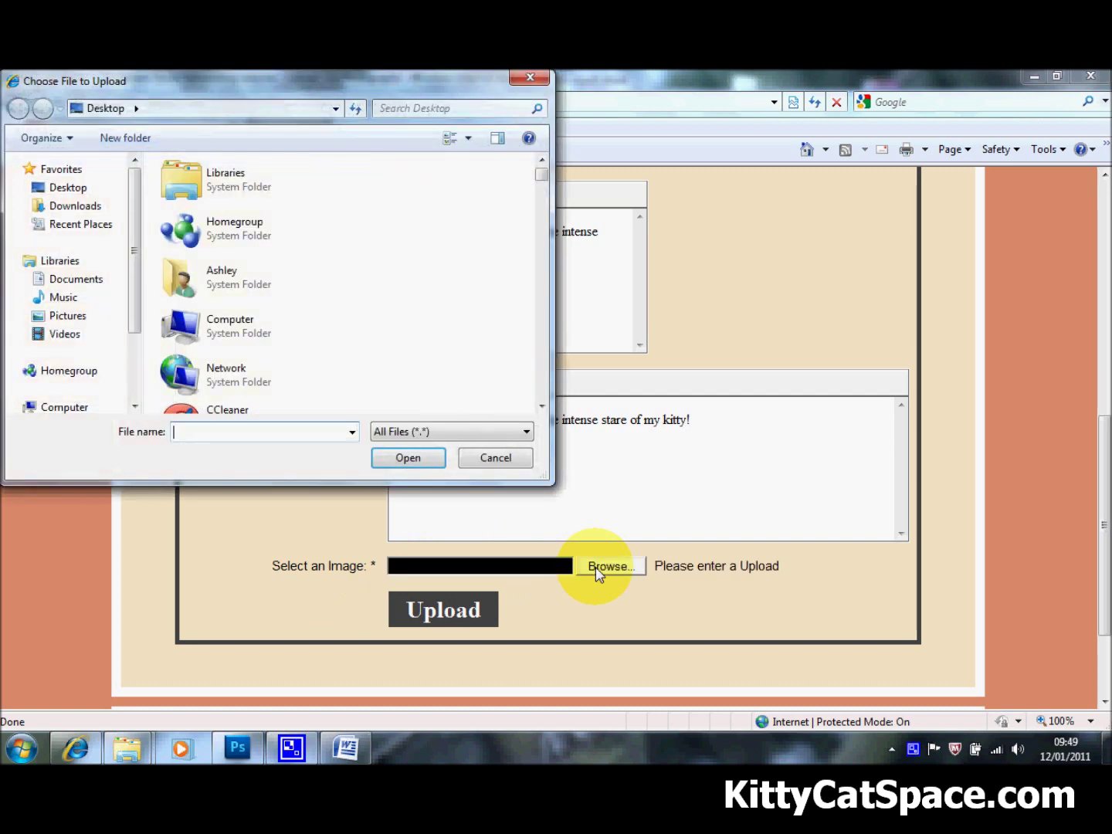
pyautogui.moveTo(215, 88)
pyautogui.mouseDown()
pyautogui.moveTo(370, 210)
pyautogui.moveTo(434, 202)
pyautogui.mouseUp()
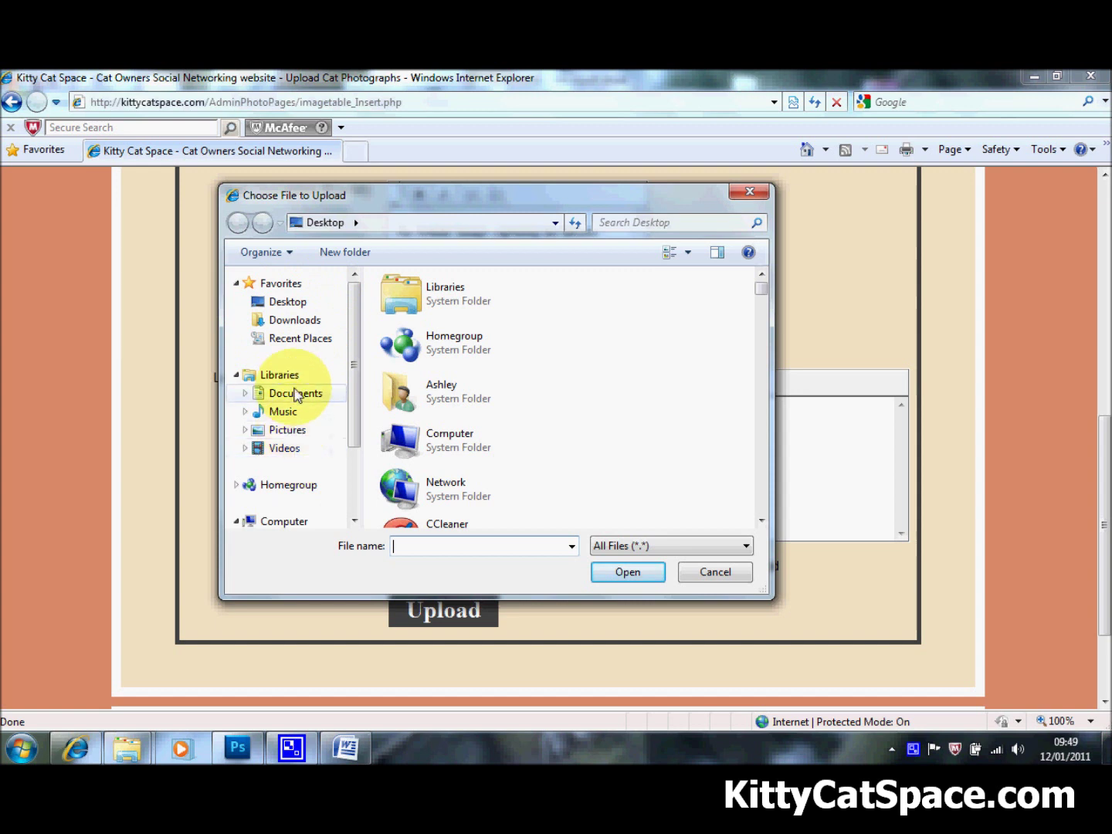
pyautogui.click(295, 395)
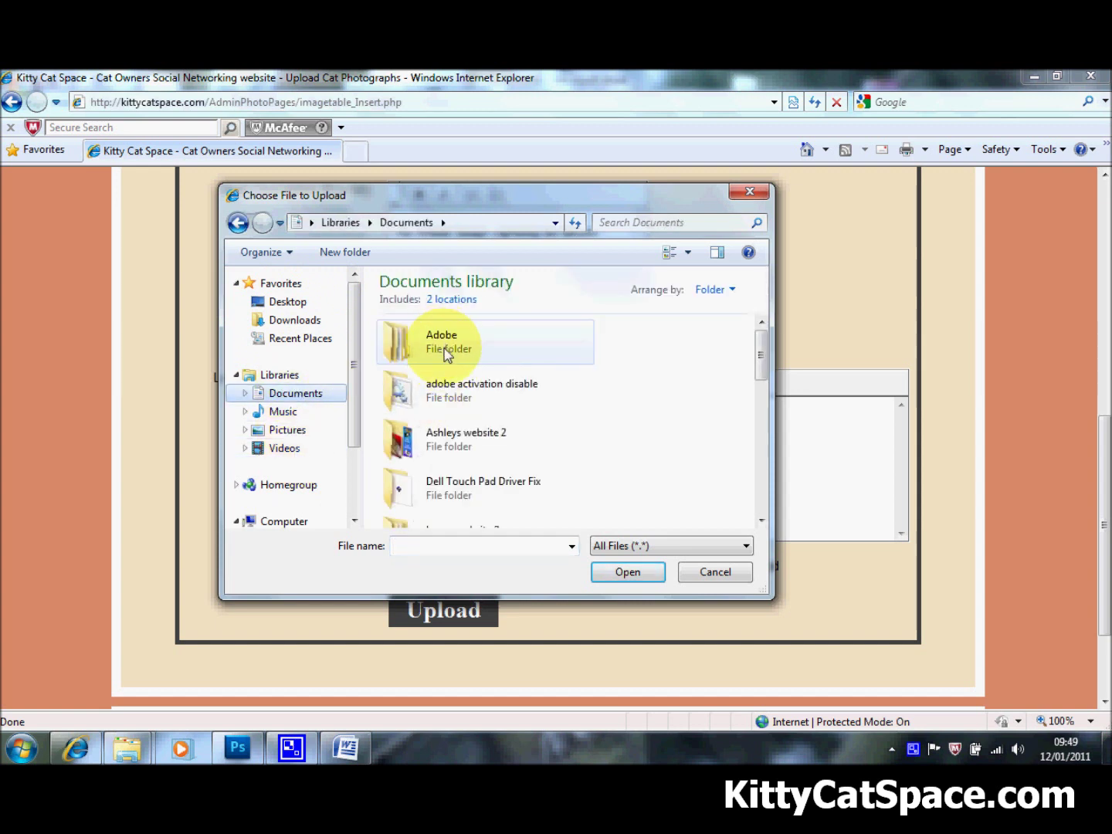
pyautogui.moveTo(756, 337); pyautogui.dragTo(753, 420)
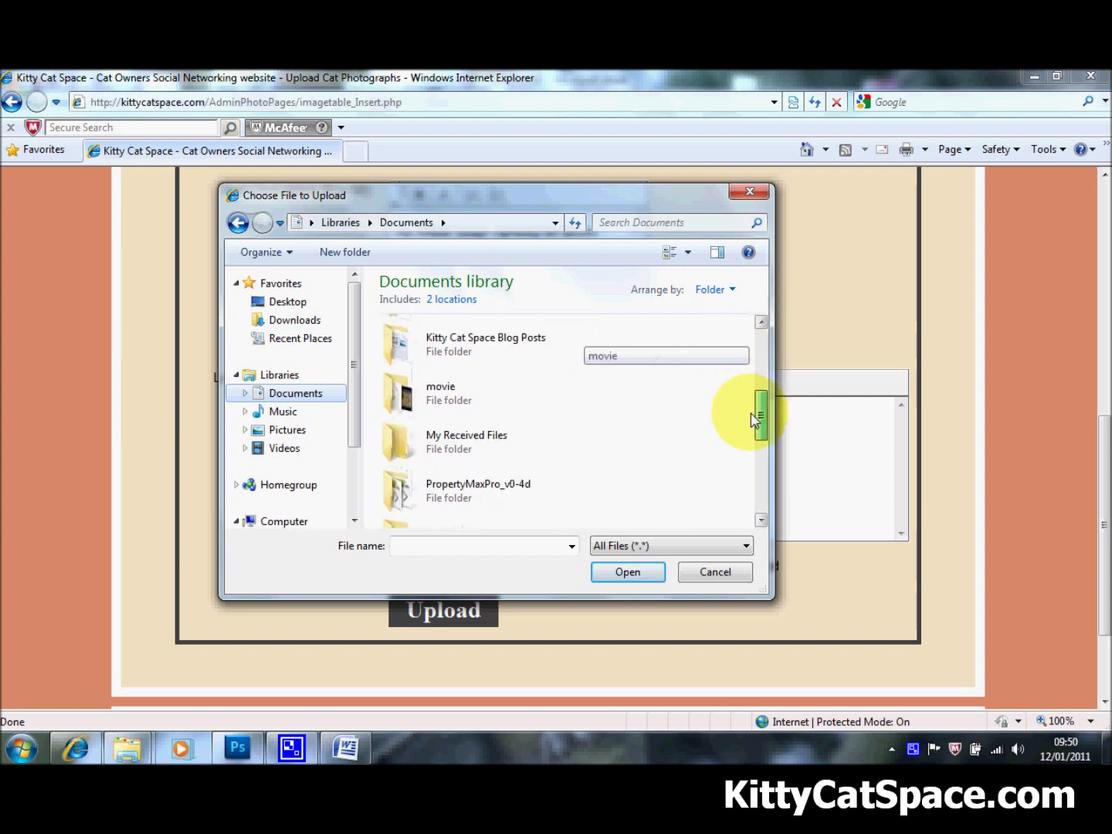
pyautogui.moveTo(752, 419); pyautogui.dragTo(669, 397)
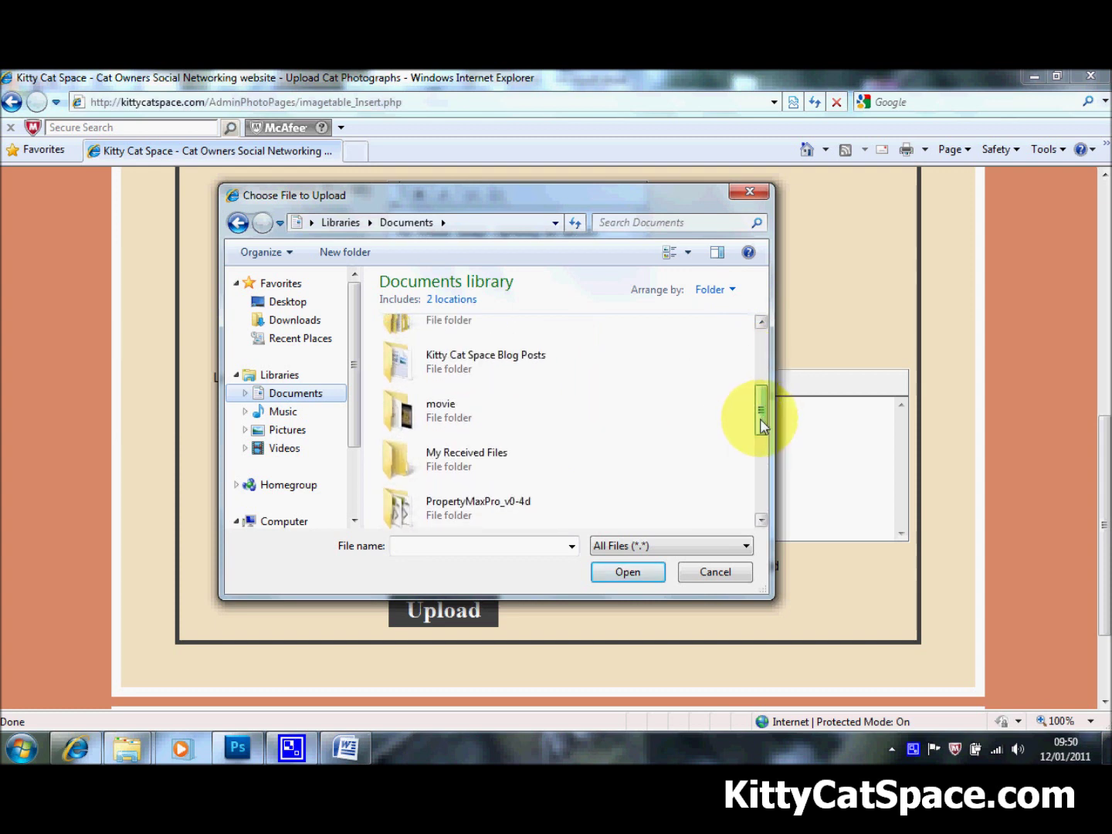
pyautogui.moveTo(760, 426); pyautogui.dragTo(757, 446)
pyautogui.doubleClick(533, 410)
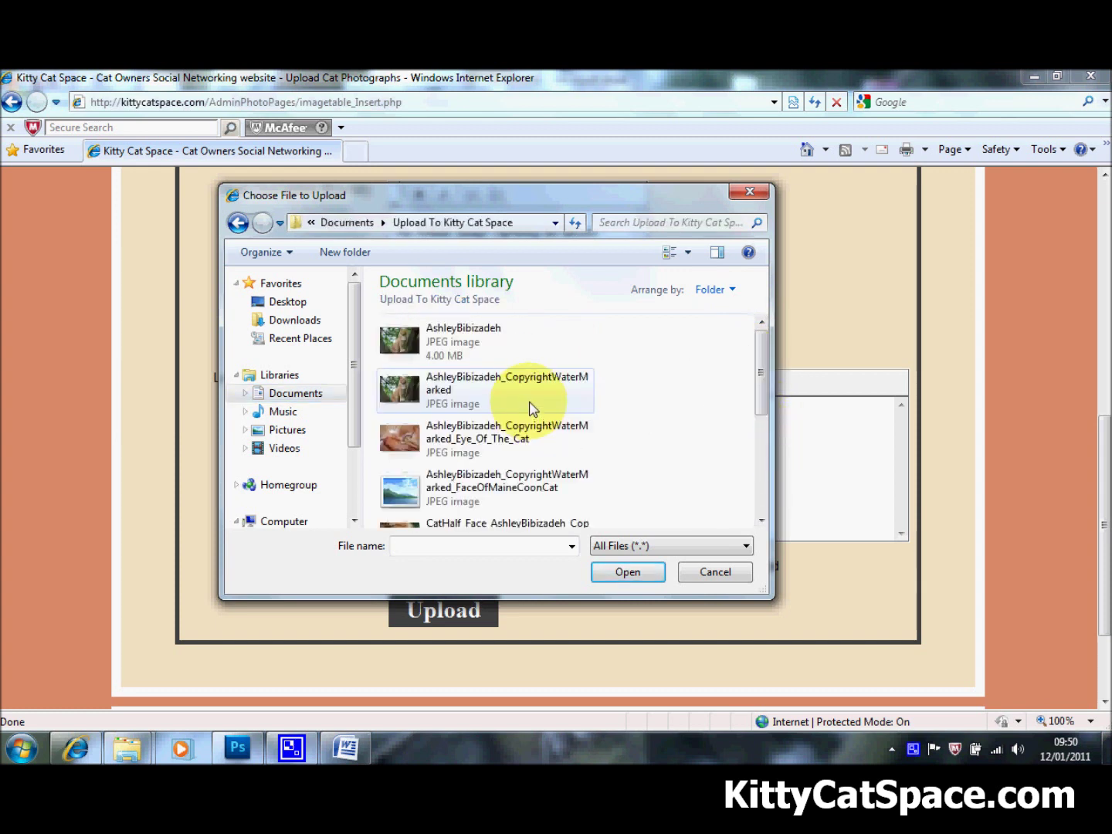
pyautogui.moveTo(762, 377); pyautogui.dragTo(764, 426)
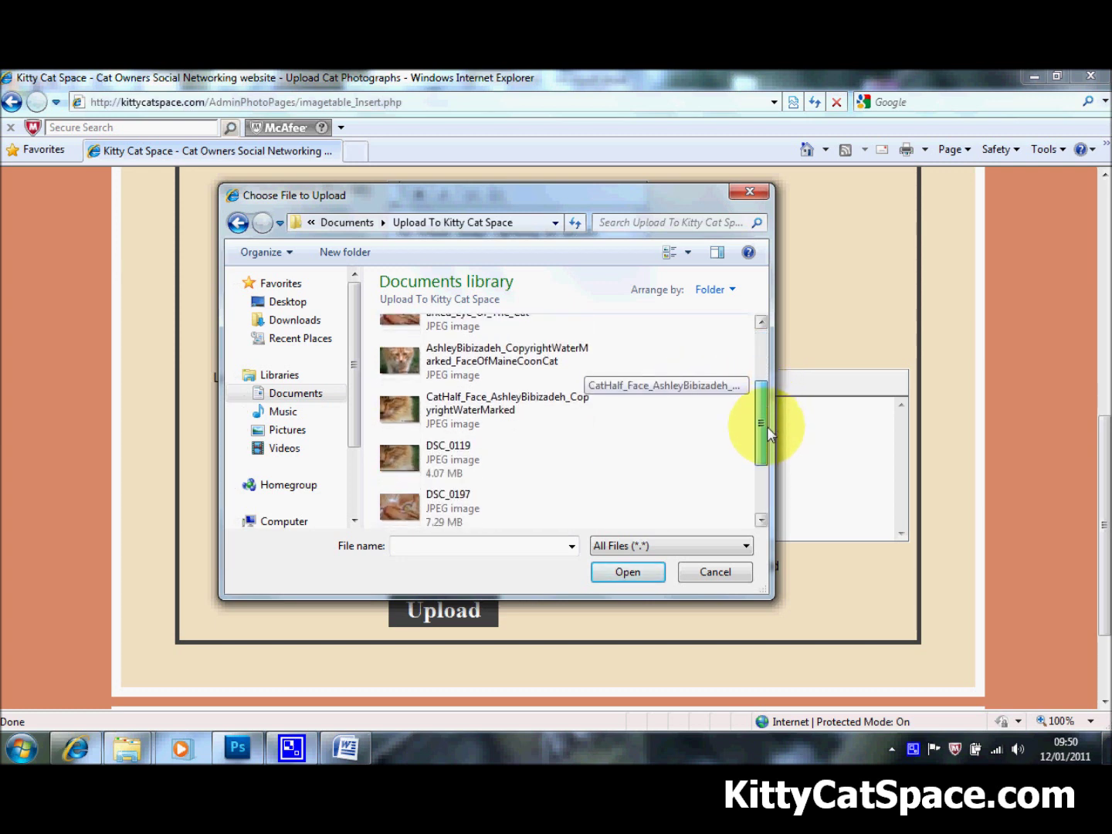
pyautogui.click(539, 412)
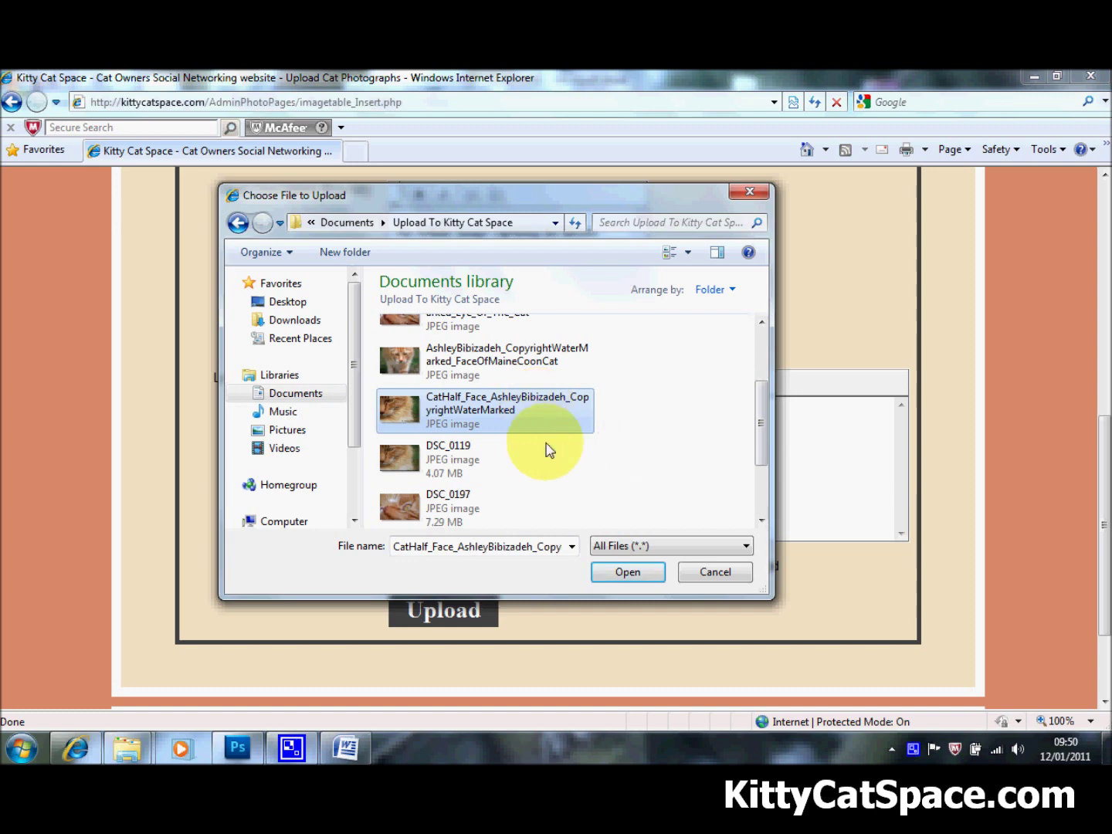
pyautogui.click(622, 573)
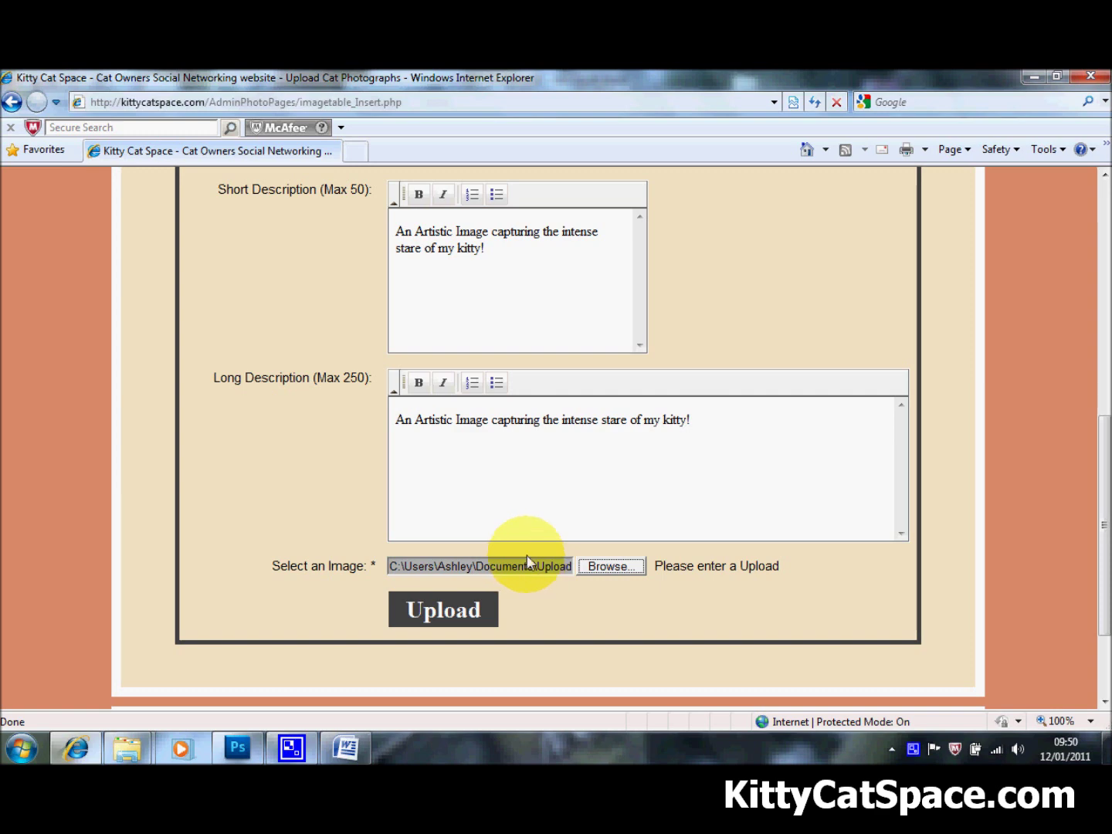
pyautogui.scroll(3, 524, 529)
pyautogui.scroll(3, 523, 530)
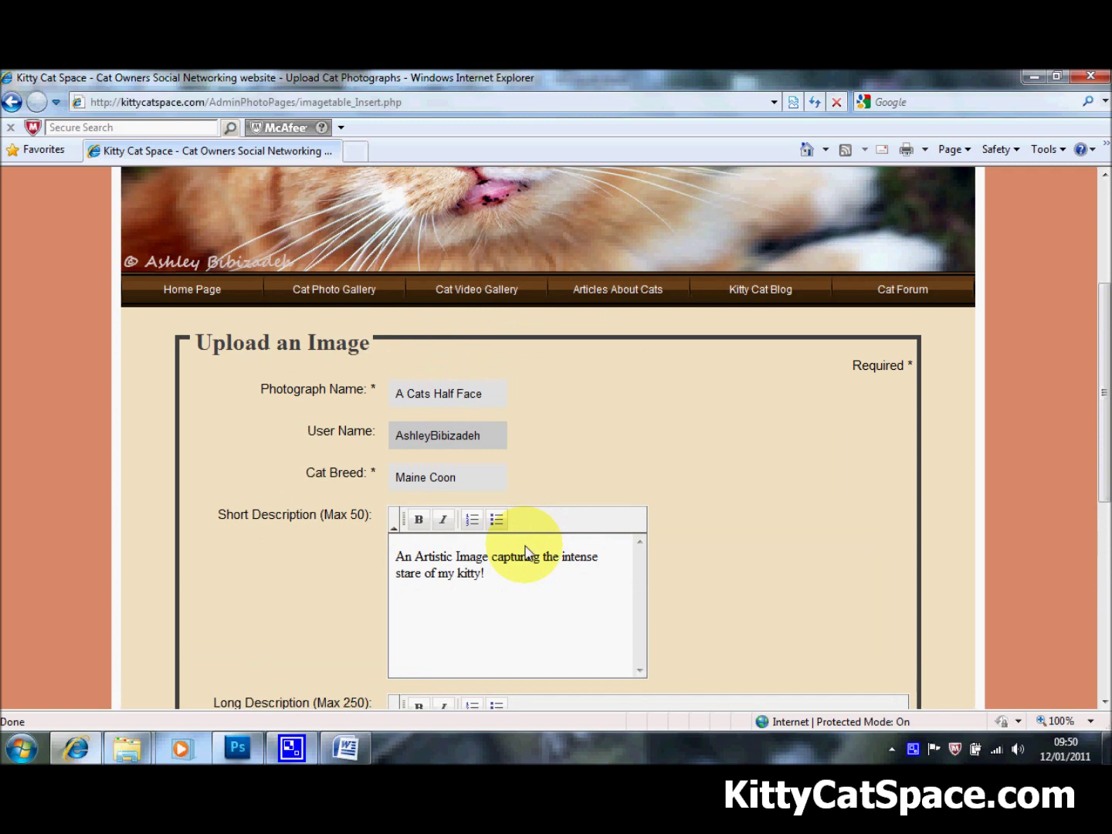
pyautogui.scroll(-2, 526, 552)
pyautogui.scroll(-3, 525, 551)
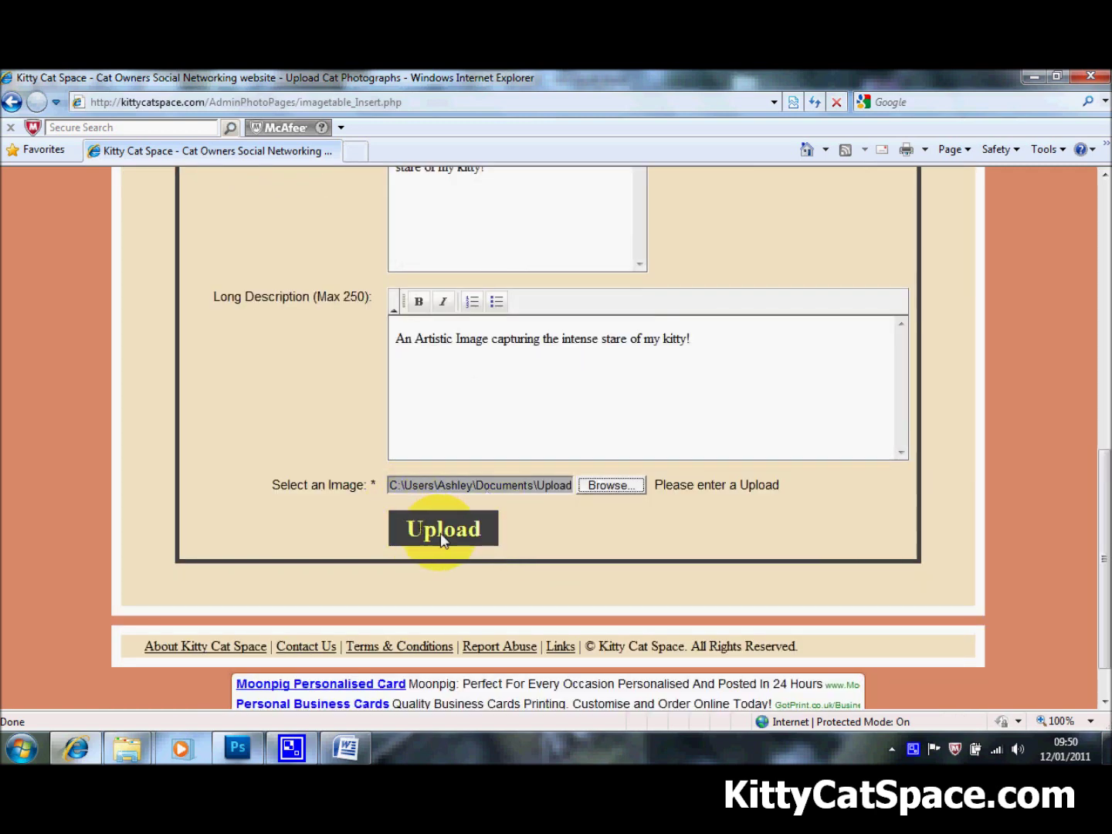
pyautogui.click(442, 536)
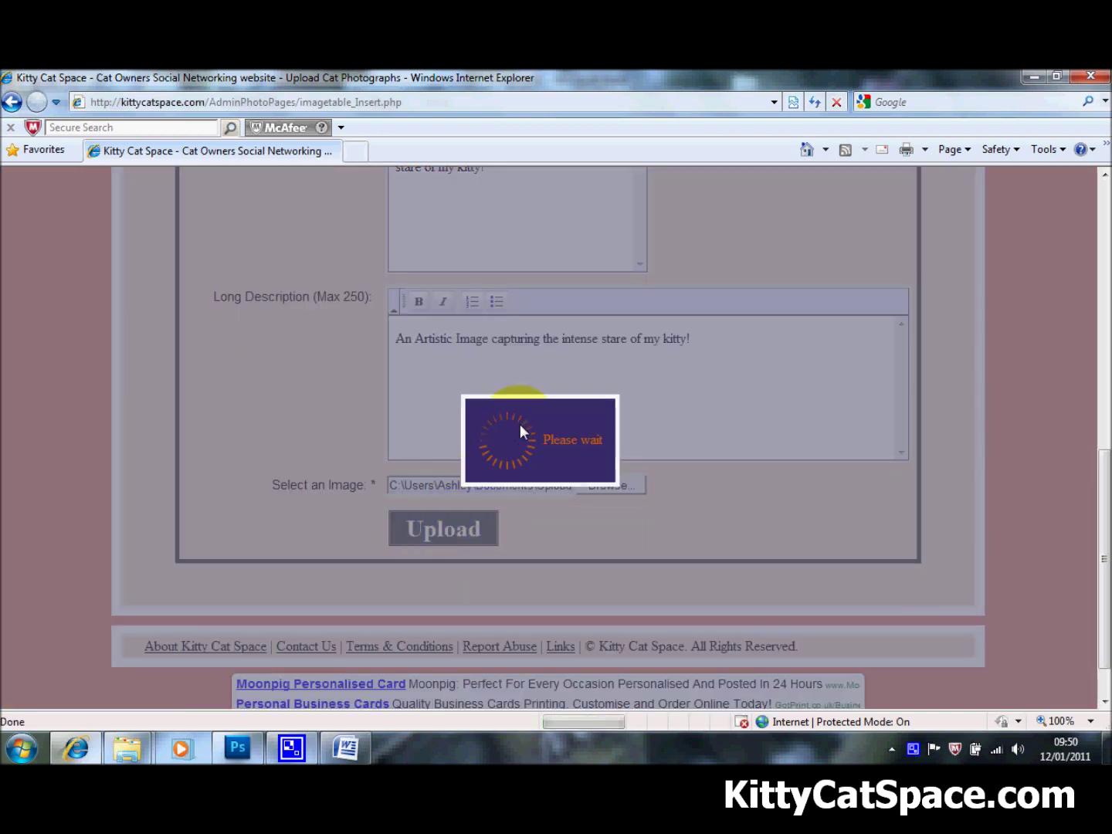
# Submit the 'A Cats Half Face' upload and wait for its detail page
pyautogui.click(499, 482)
pyautogui.click(521, 482)
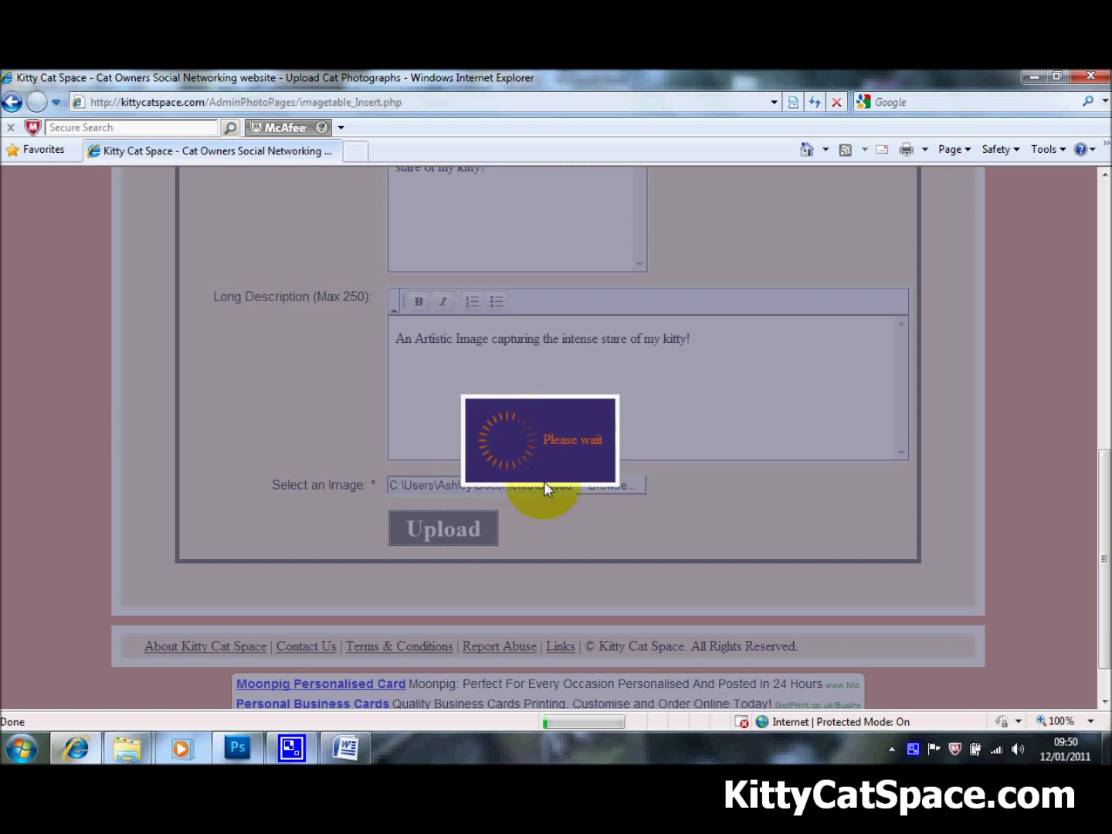
pyautogui.click(535, 484)
pyautogui.click(520, 401)
pyautogui.click(493, 469)
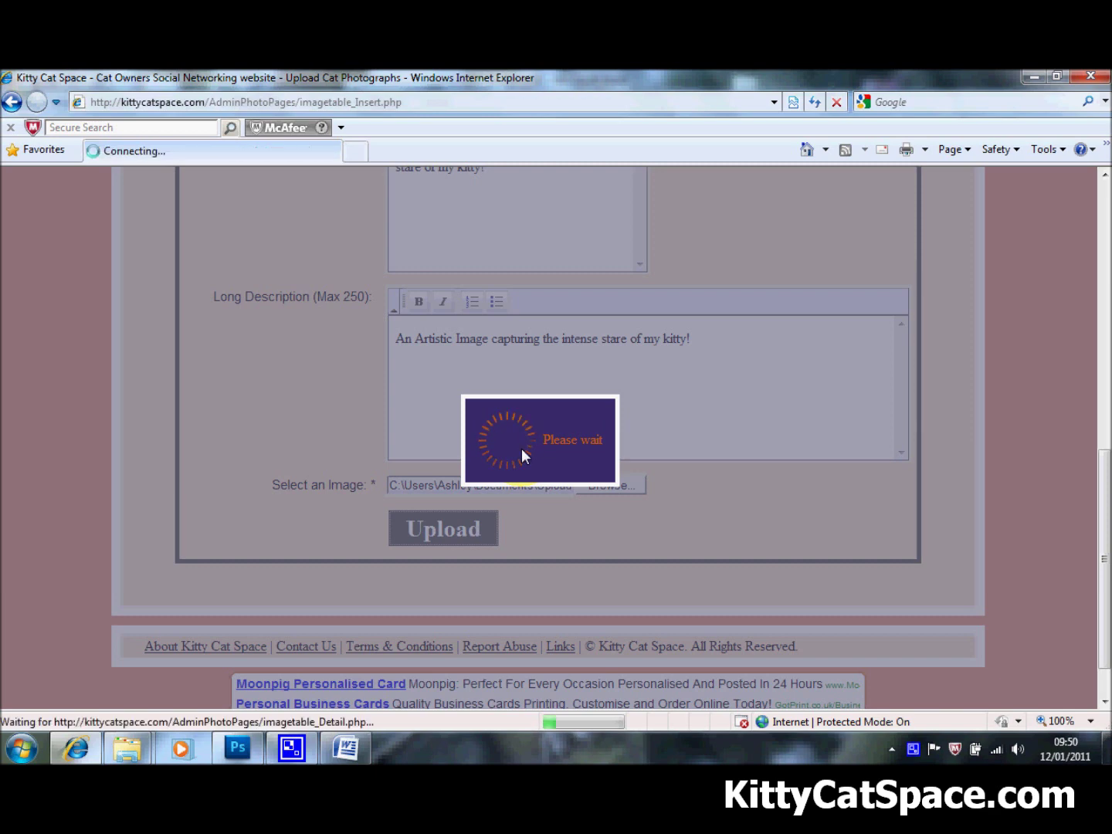
pyautogui.scroll(-3, 521, 449)
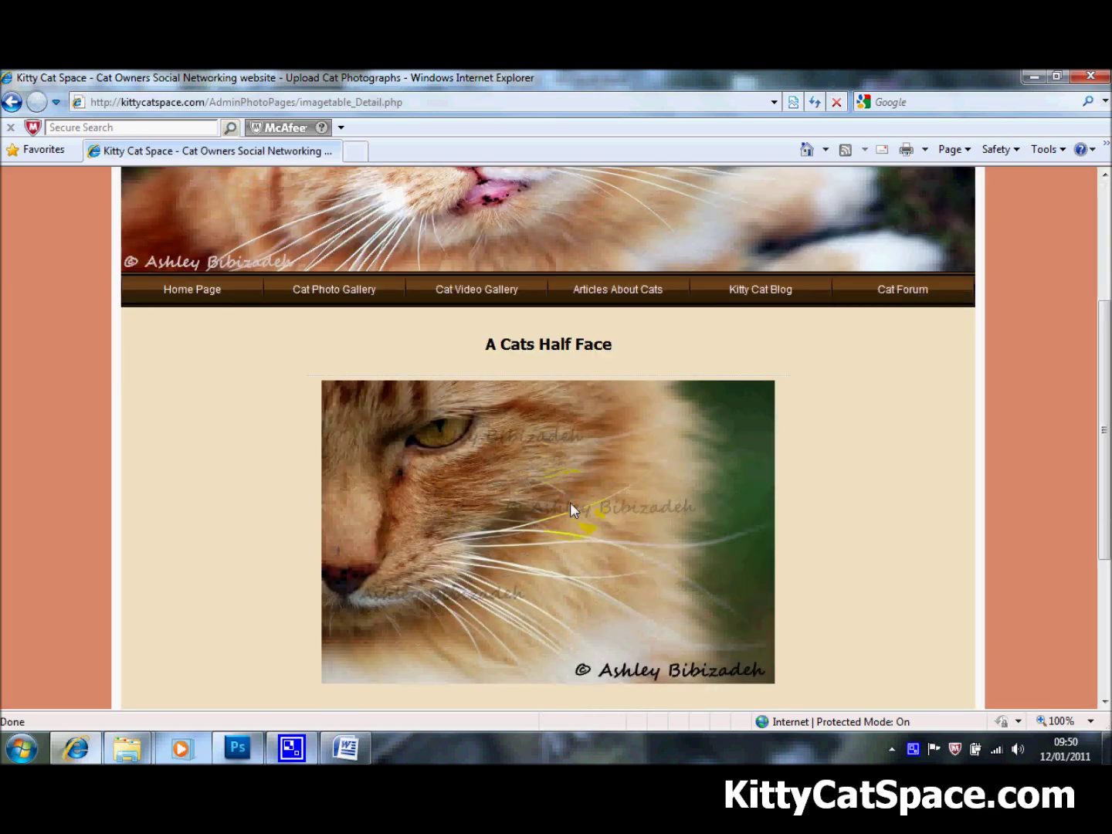
pyautogui.scroll(-2, 573, 506)
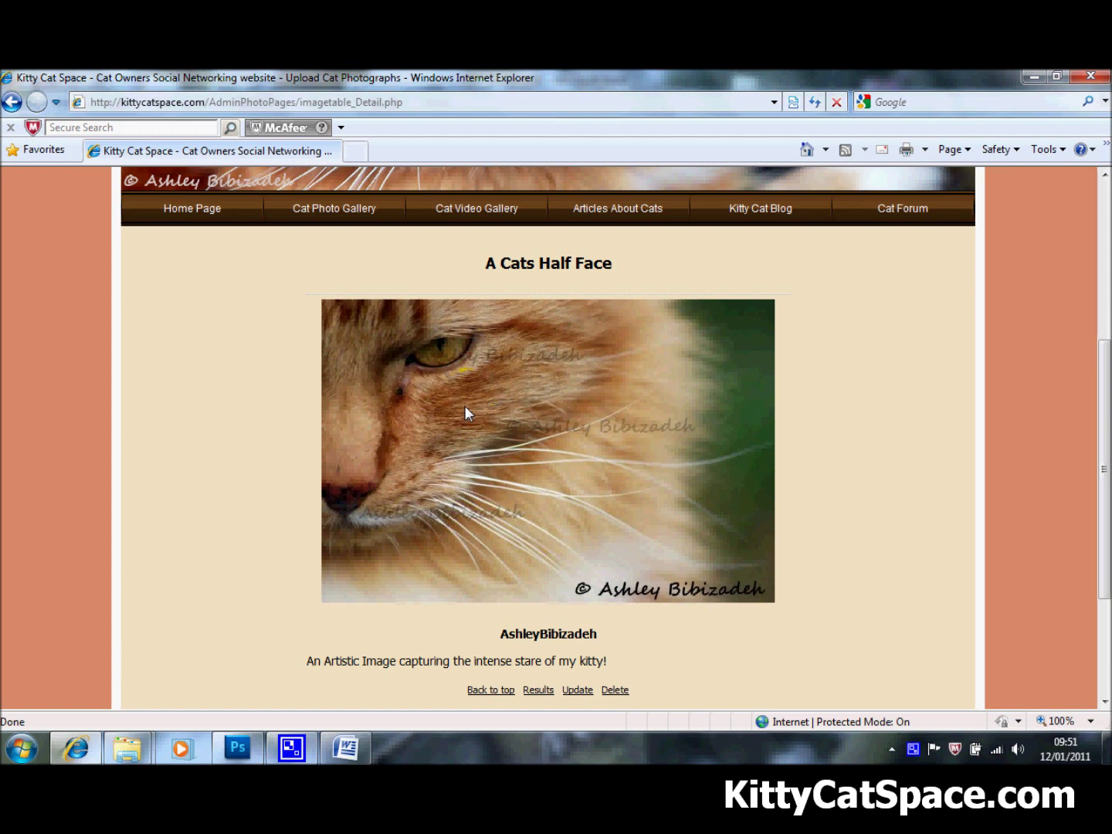
pyautogui.scroll(3, 463, 406)
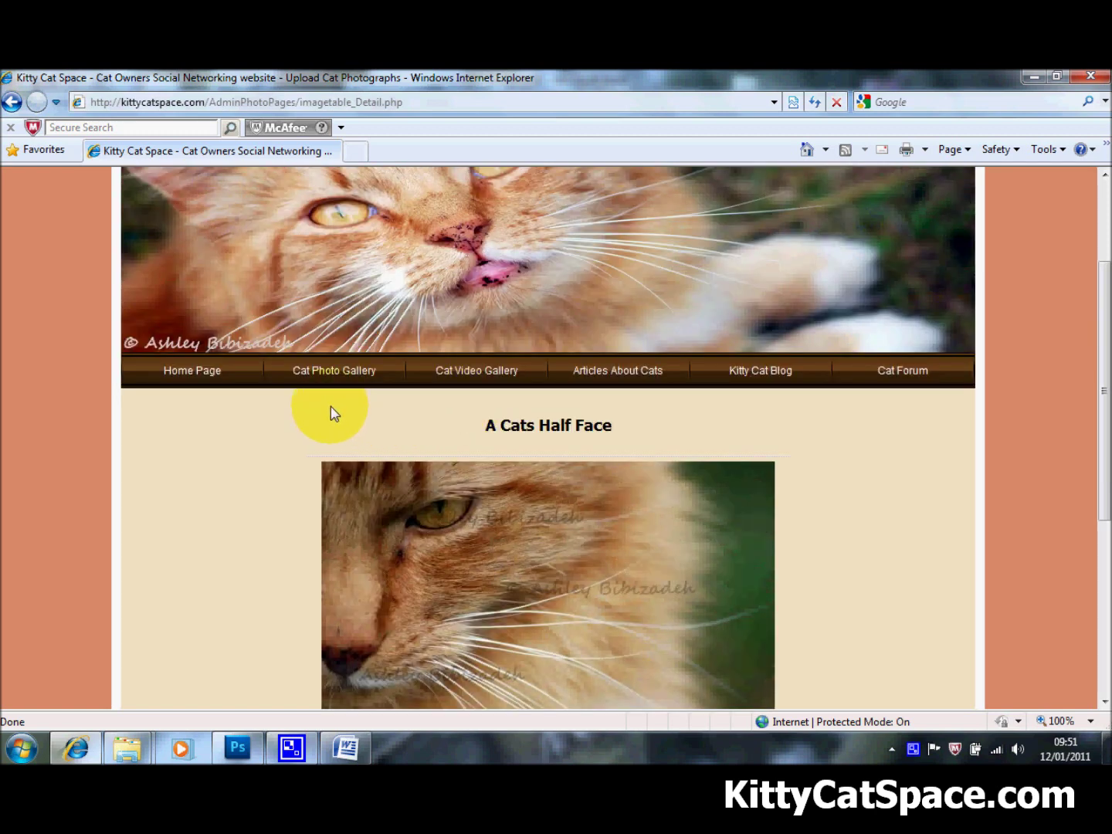
pyautogui.click(312, 372)
pyautogui.scroll(-5, 304, 380)
pyautogui.scroll(-2, 304, 381)
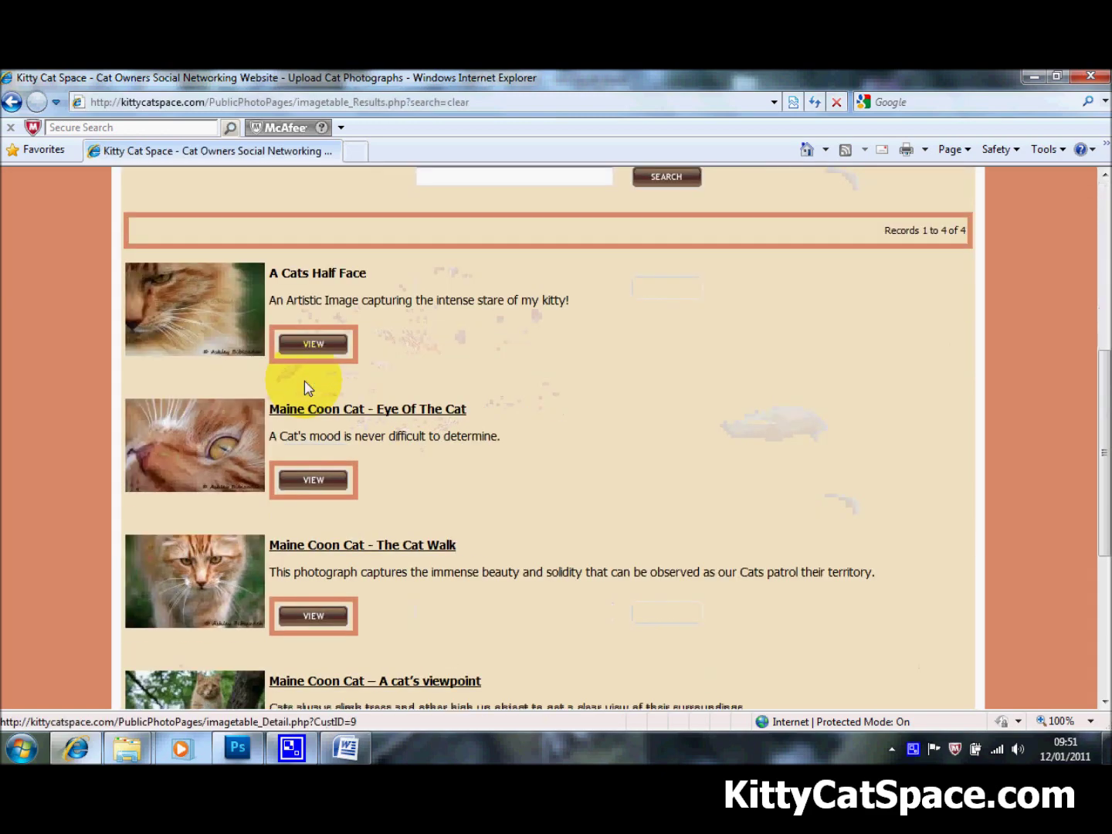
pyautogui.scroll(-1, 305, 381)
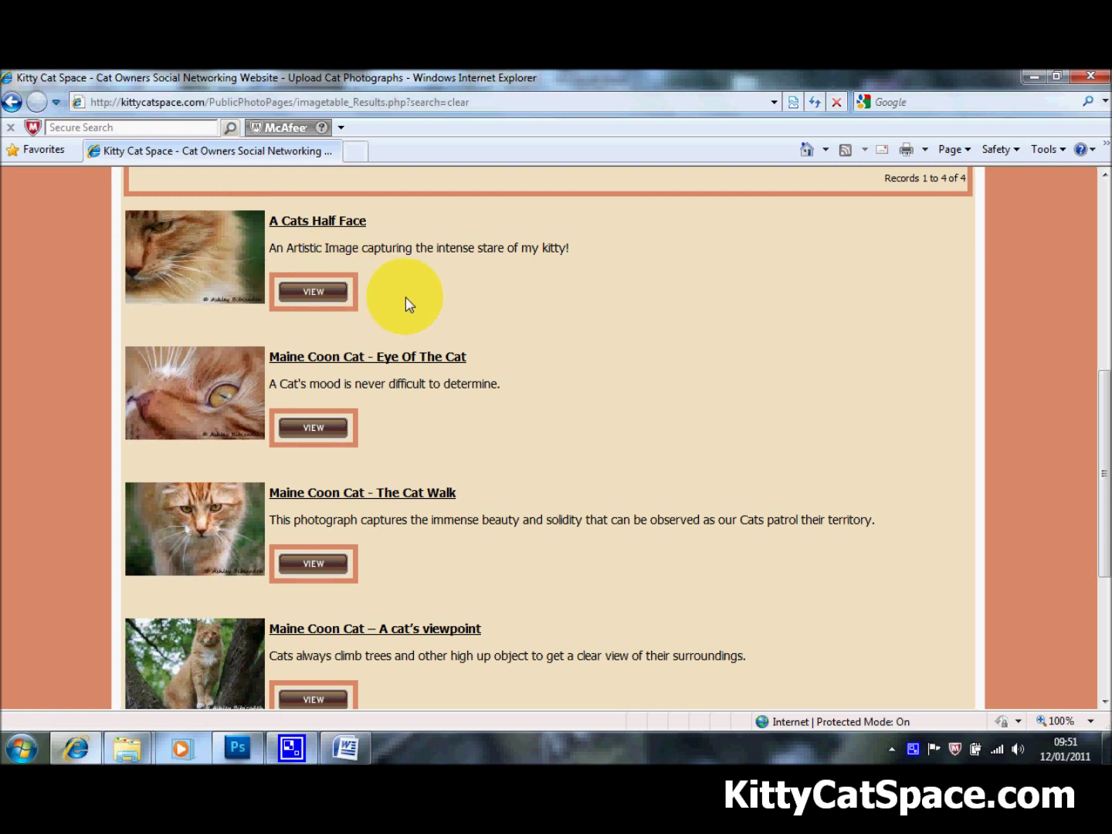
pyautogui.scroll(2, 405, 304)
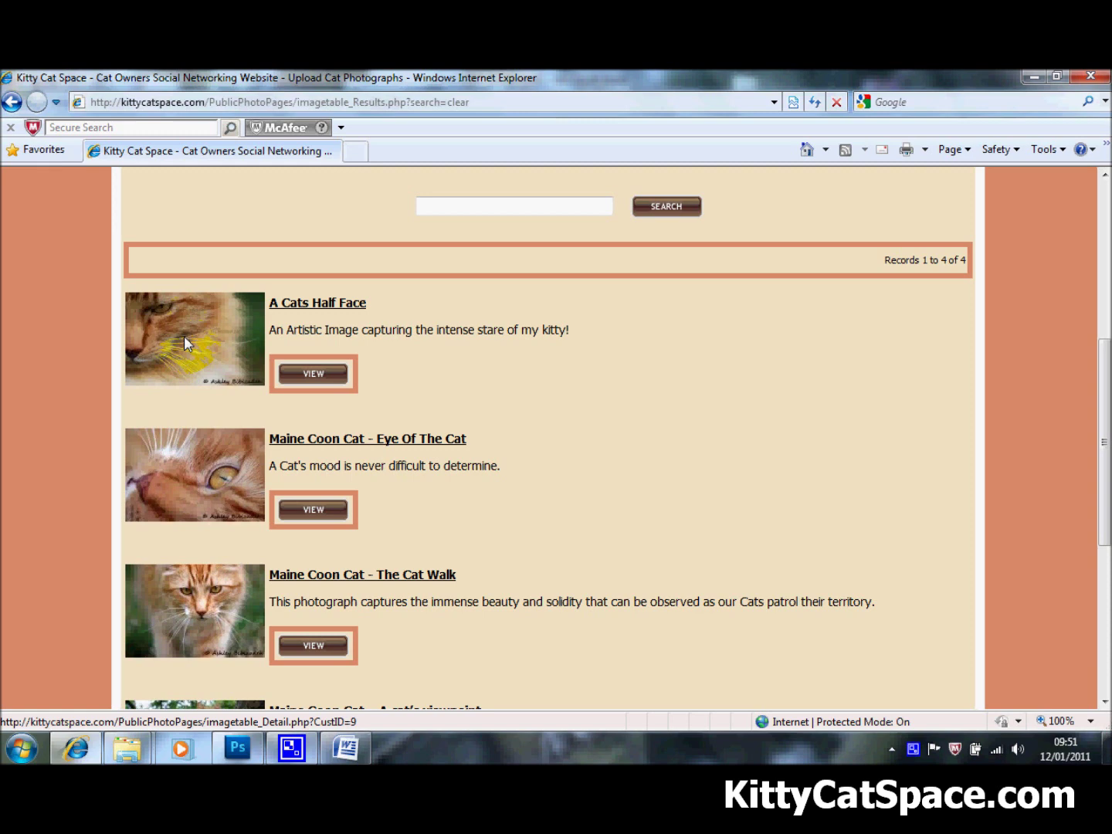
# View 'A Cats Half Face' public page in full screen (F11), then open the Control Panel
pyautogui.click(305, 371)
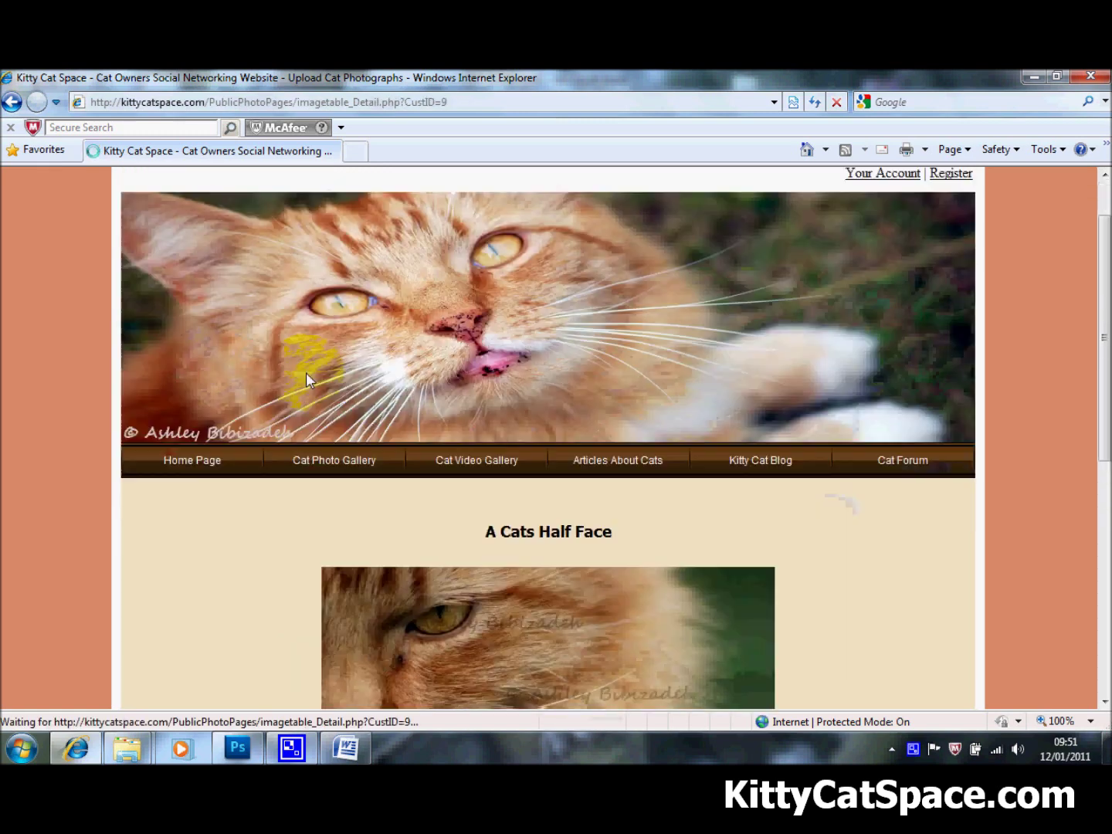
pyautogui.scroll(-3, 305, 371)
pyautogui.scroll(-1, 306, 372)
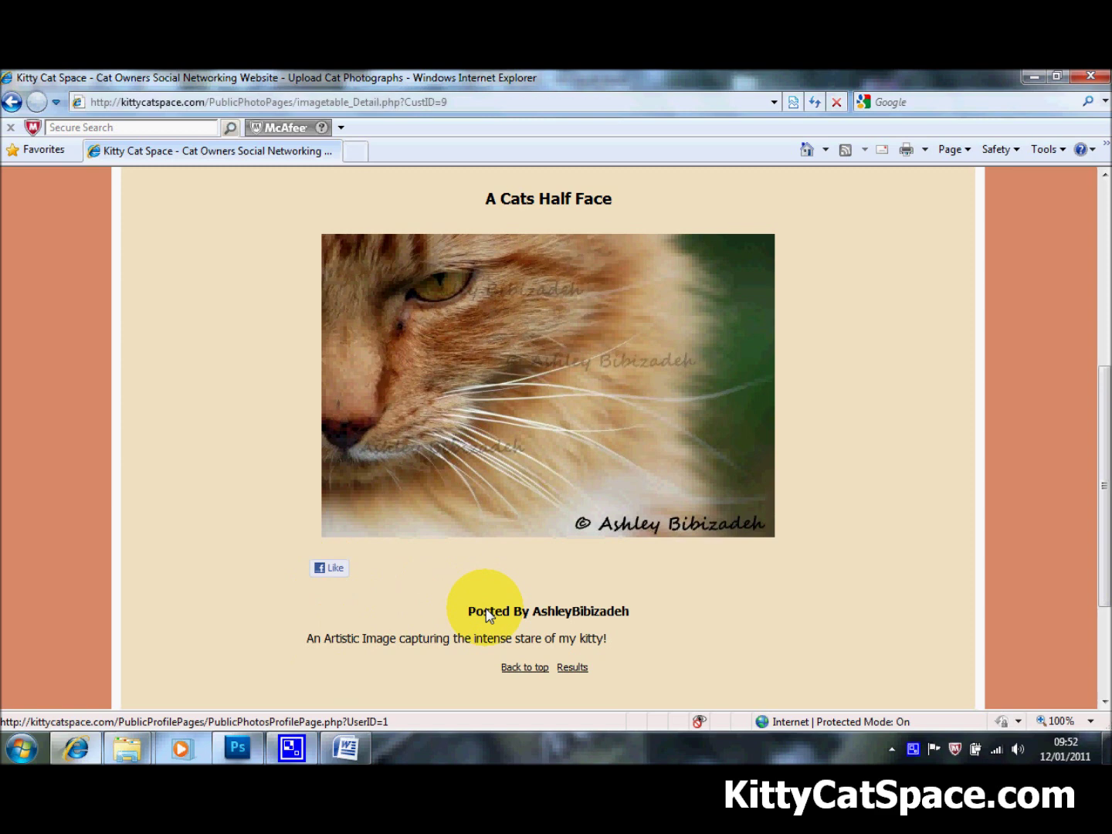
pyautogui.press('F11')
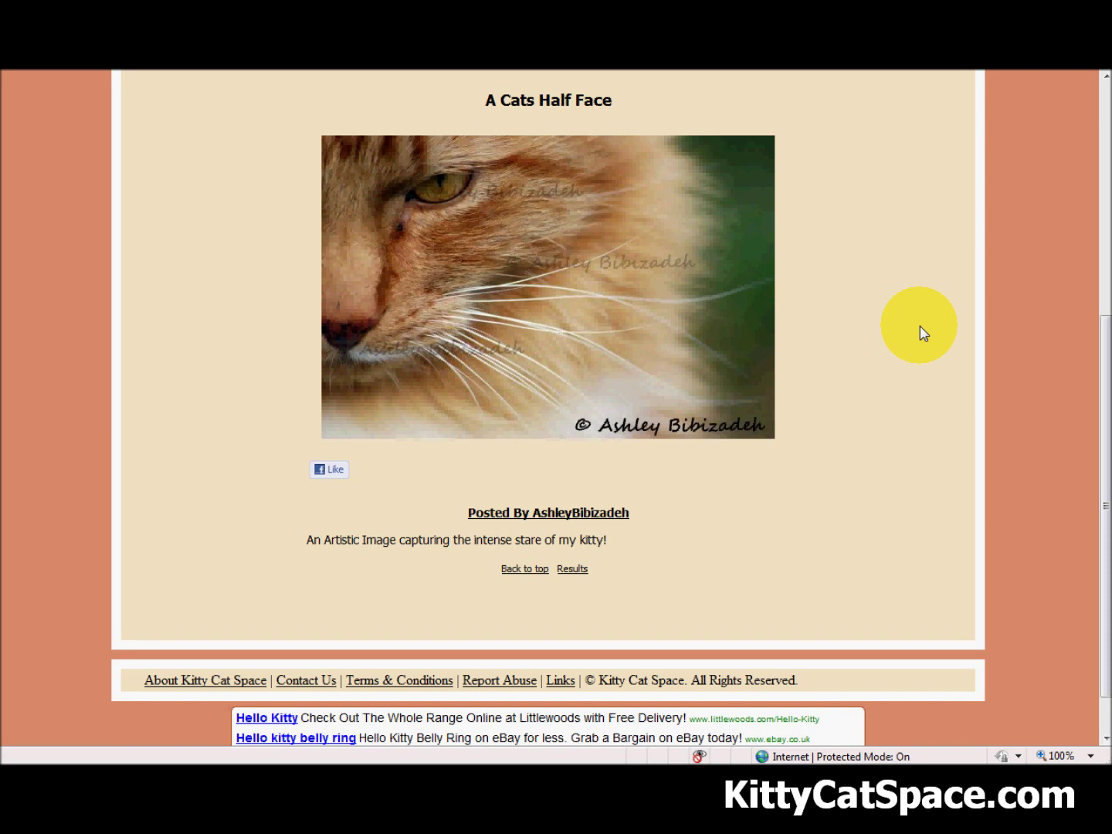
pyautogui.scroll(5, 920, 326)
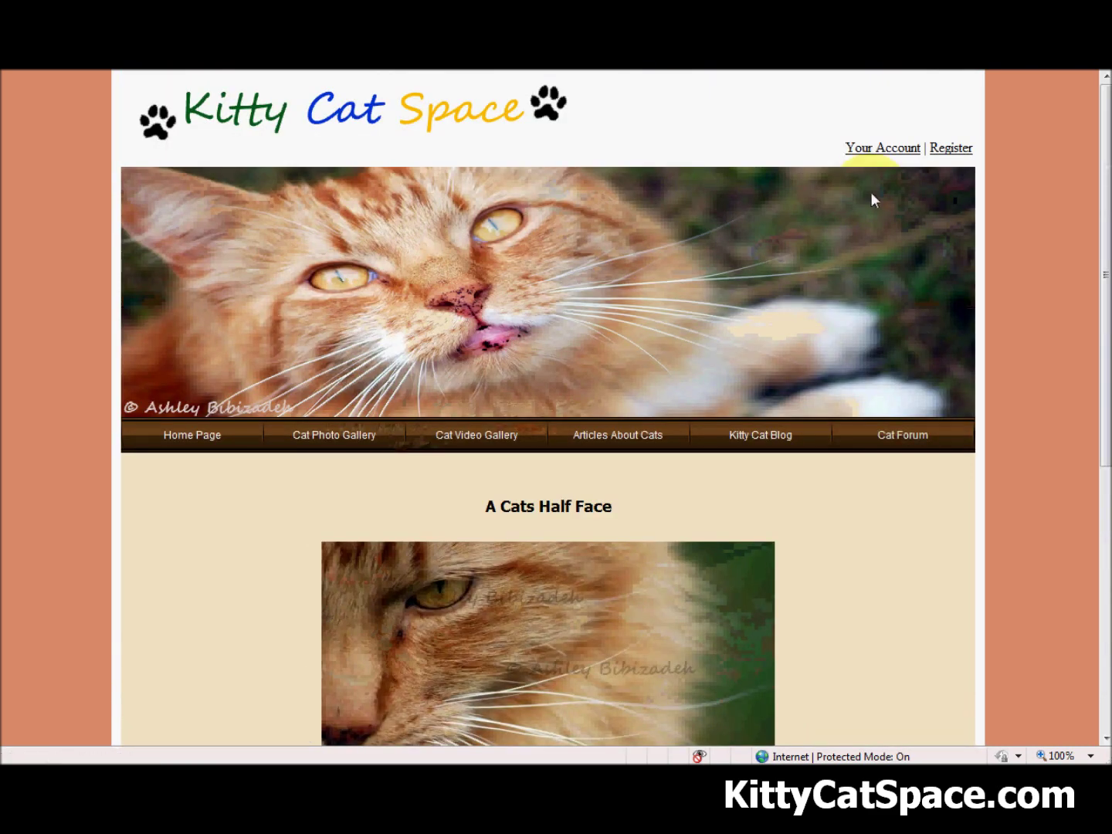
pyautogui.click(883, 149)
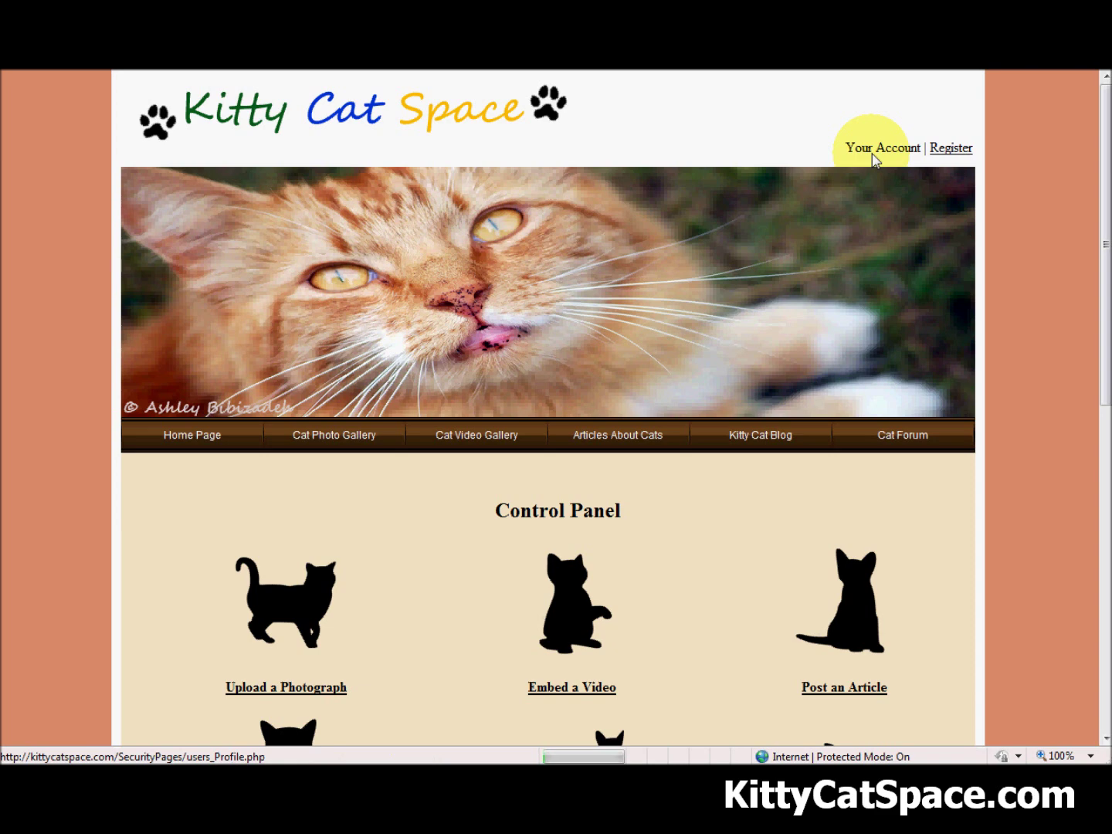
pyautogui.scroll(-5, 715, 573)
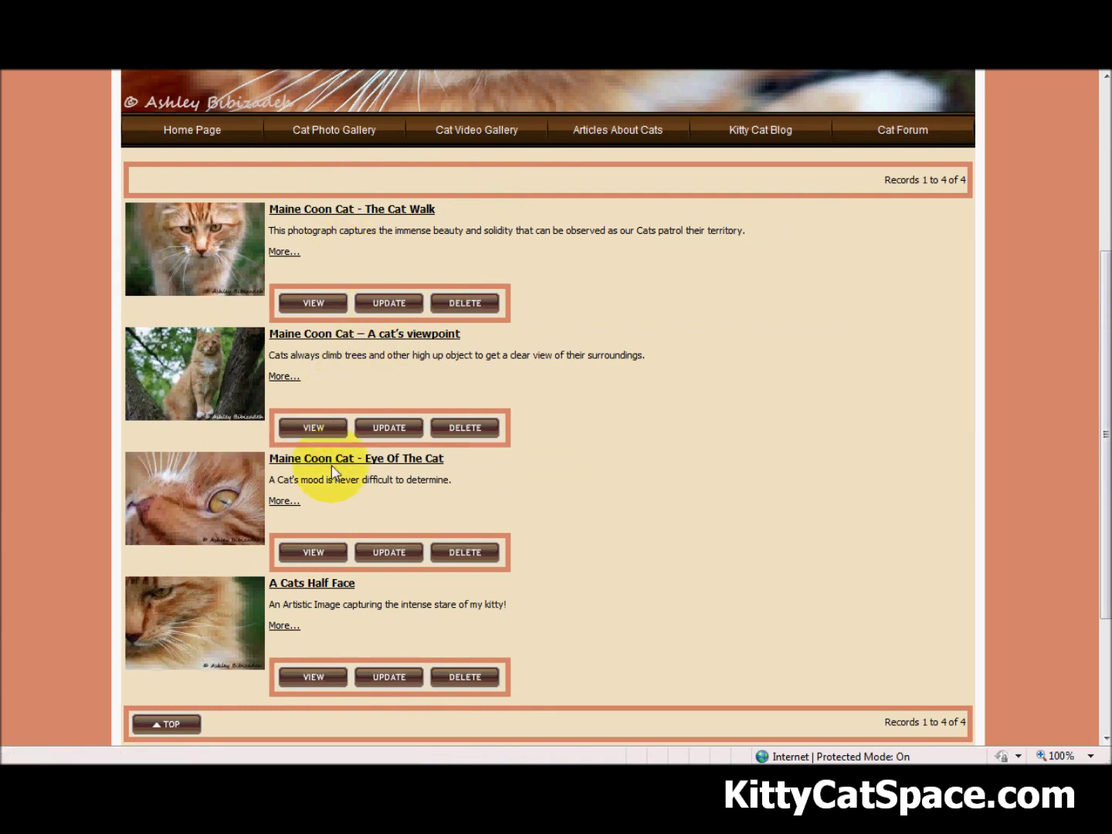
pyautogui.scroll(-2, 330, 471)
pyautogui.scroll(2, 304, 471)
pyautogui.scroll(1, 287, 392)
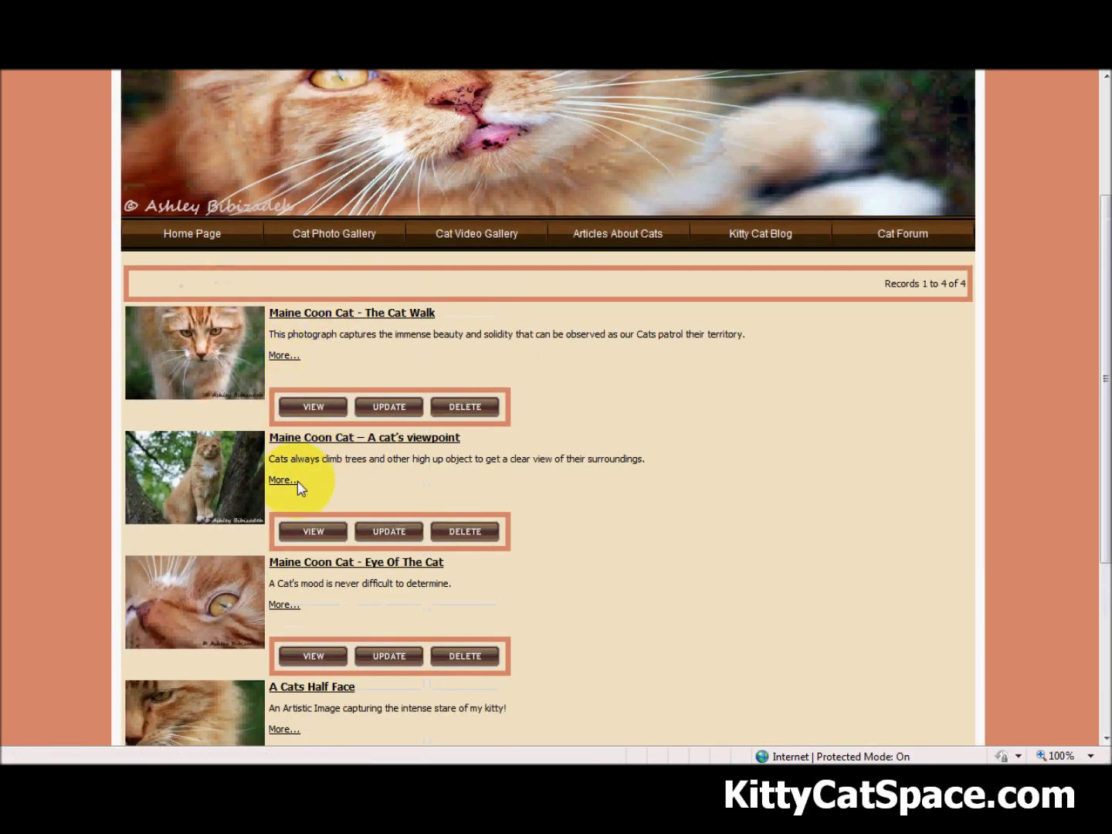
pyautogui.scroll(-2, 301, 497)
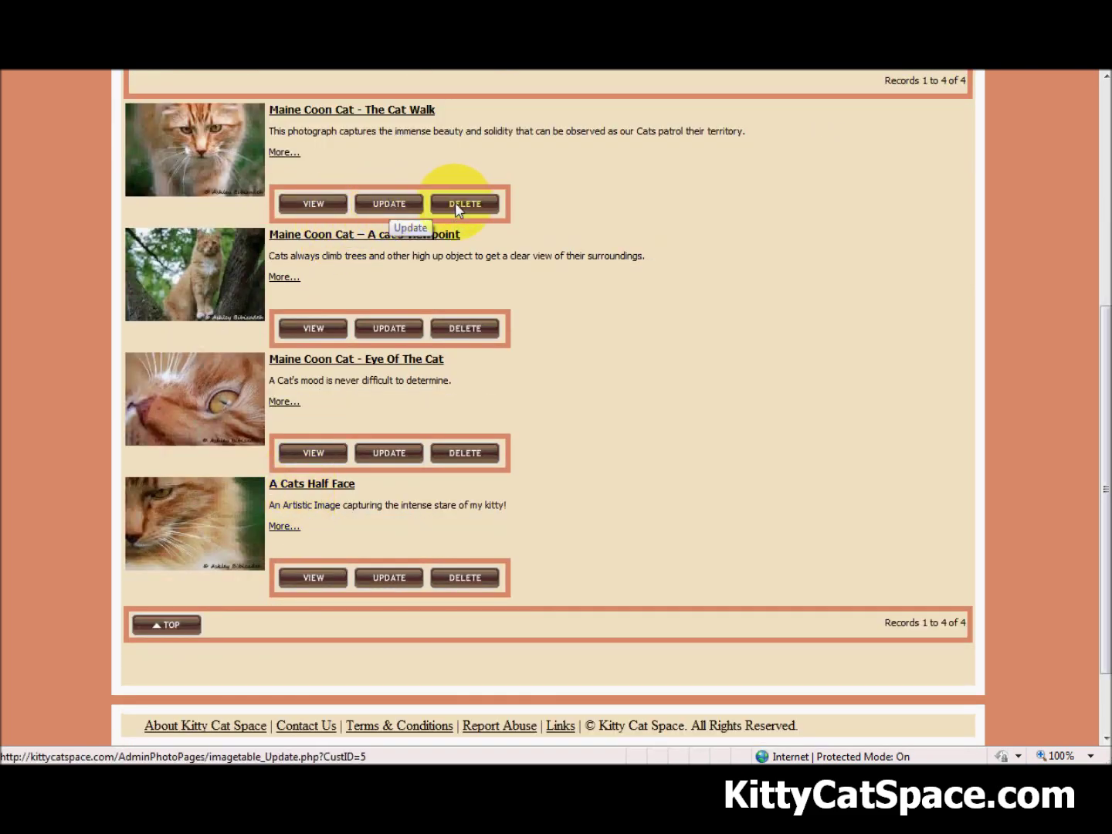
pyautogui.click(387, 207)
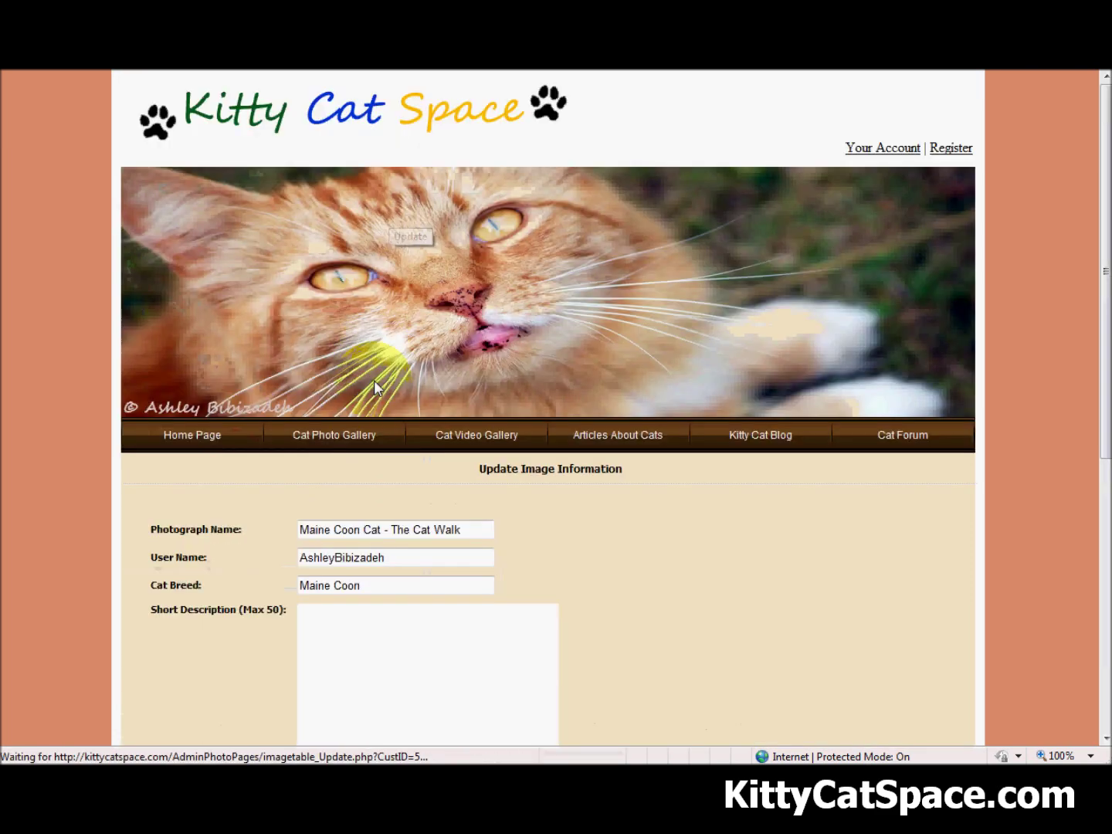
pyautogui.scroll(-3, 366, 393)
pyautogui.scroll(-3, 291, 406)
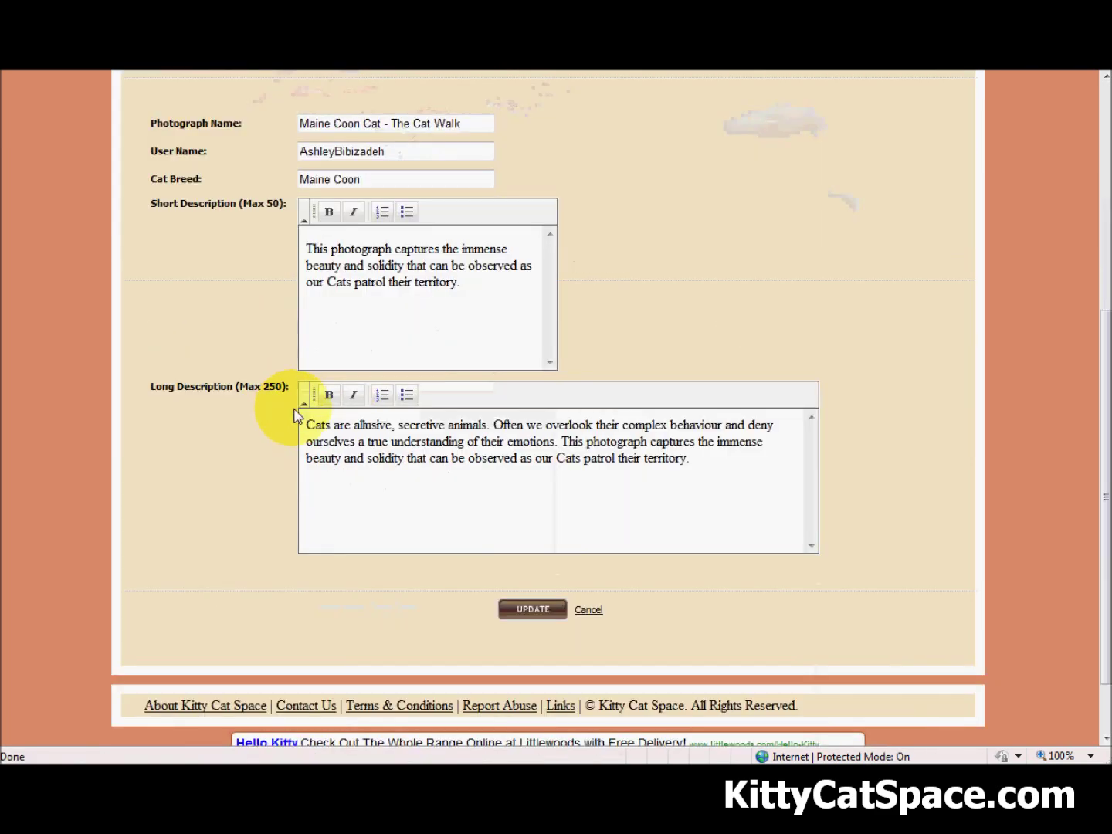
pyautogui.click(588, 609)
pyautogui.scroll(-1, 615, 357)
pyautogui.scroll(-2, 503, 392)
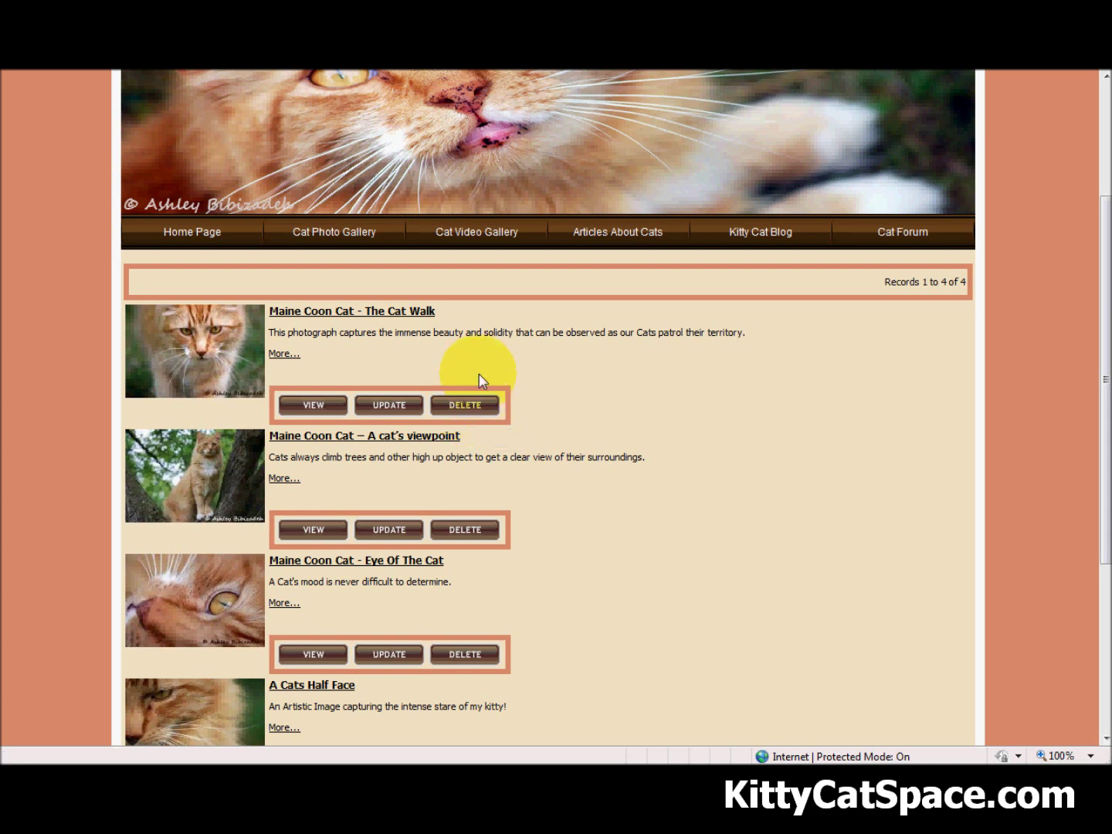
pyautogui.scroll(3, 479, 378)
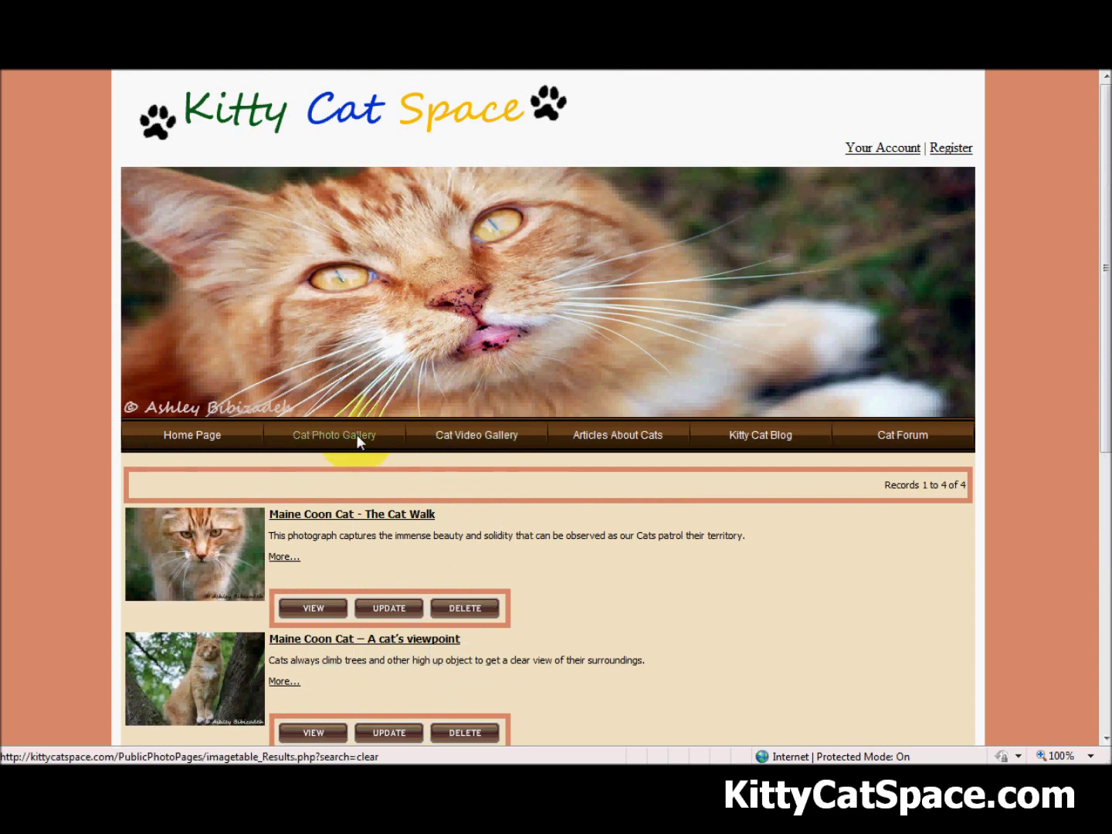